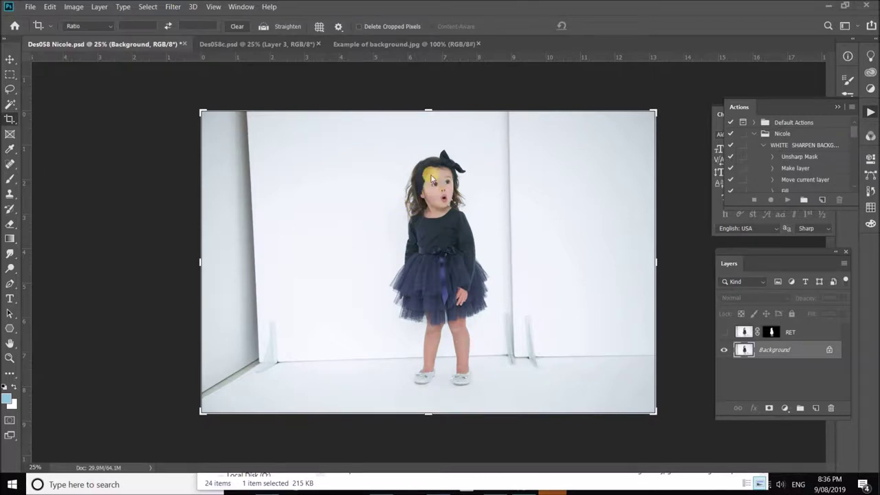
Compare the original studio photo with the retouched Des058c.psd and the reference image Example of background.jpg
click(288, 44)
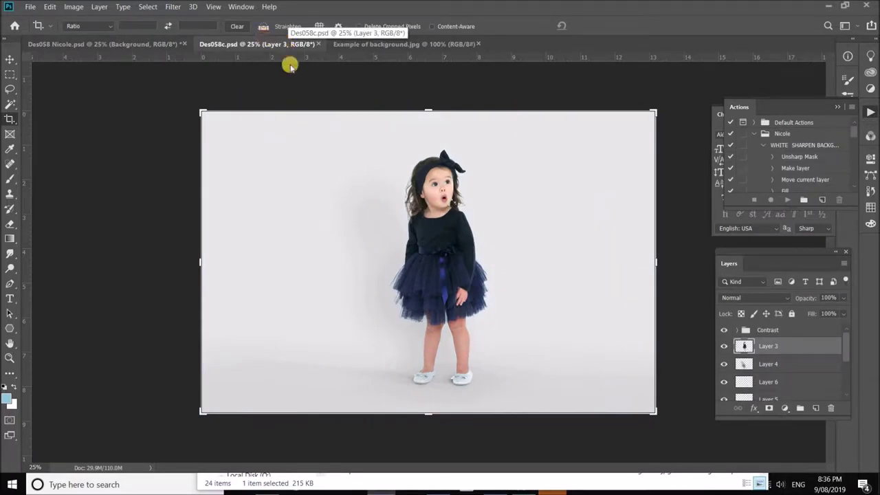
click(81, 44)
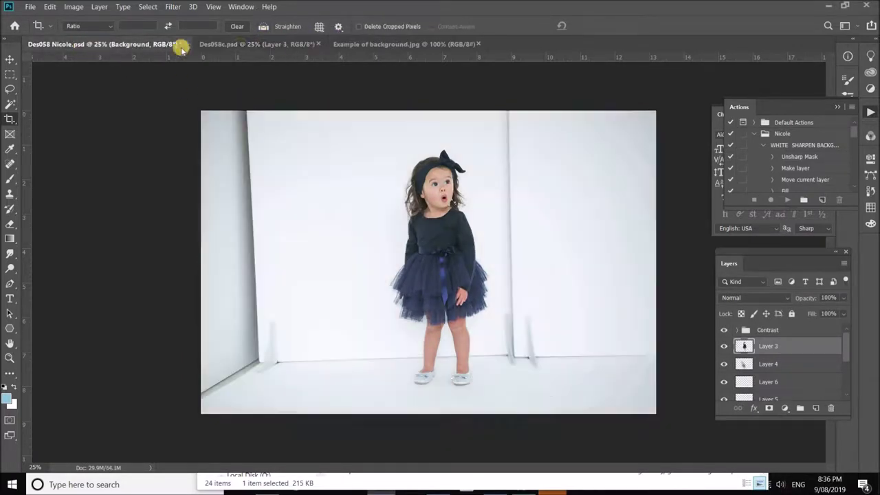
click(248, 44)
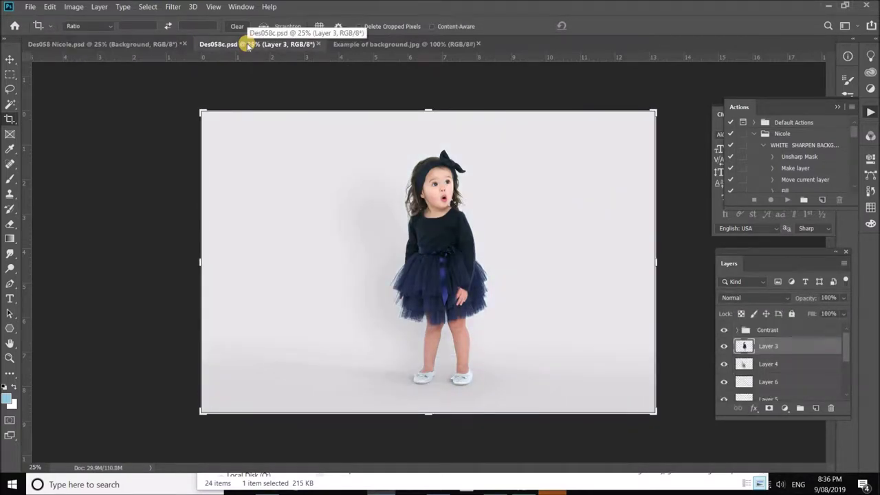
click(390, 44)
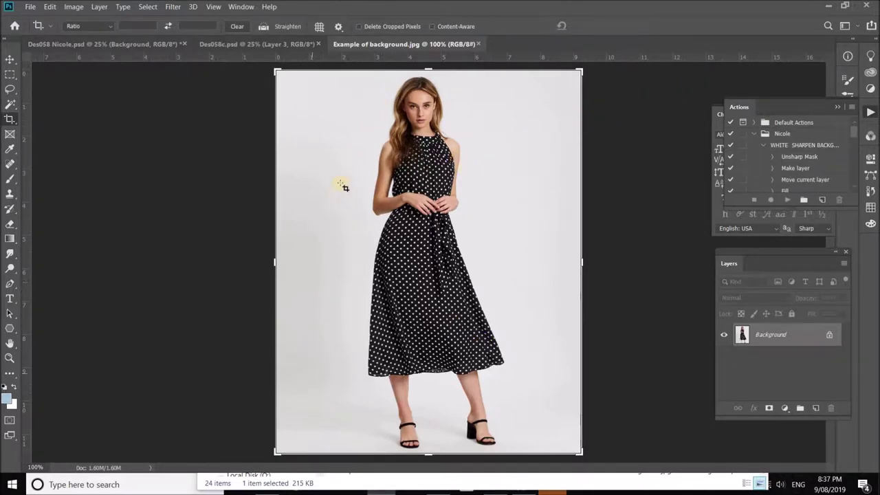
click(128, 44)
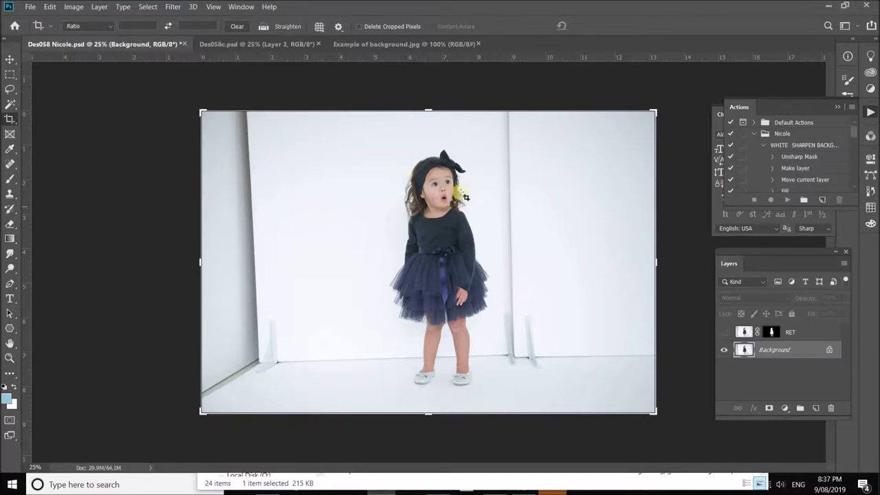
click(419, 44)
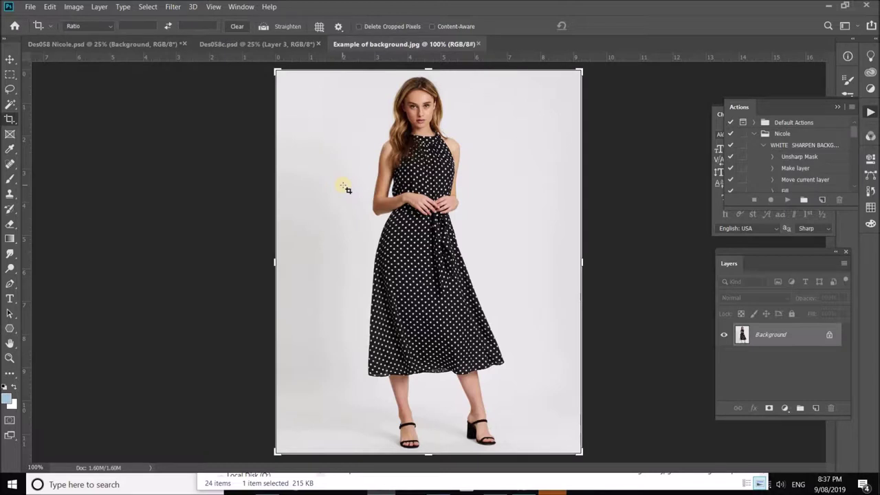
click(156, 42)
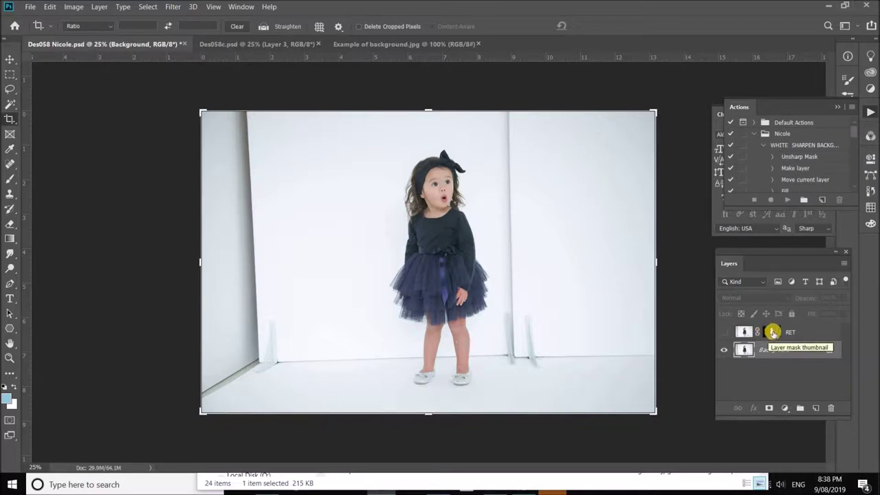
Turn on the RET layer and check its masked cutout by temporarily hiding the Background layer
click(773, 333)
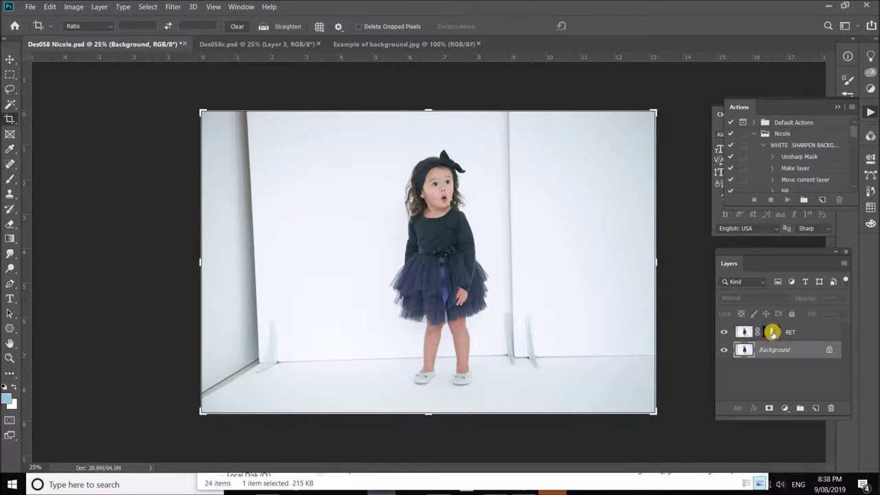
click(724, 350)
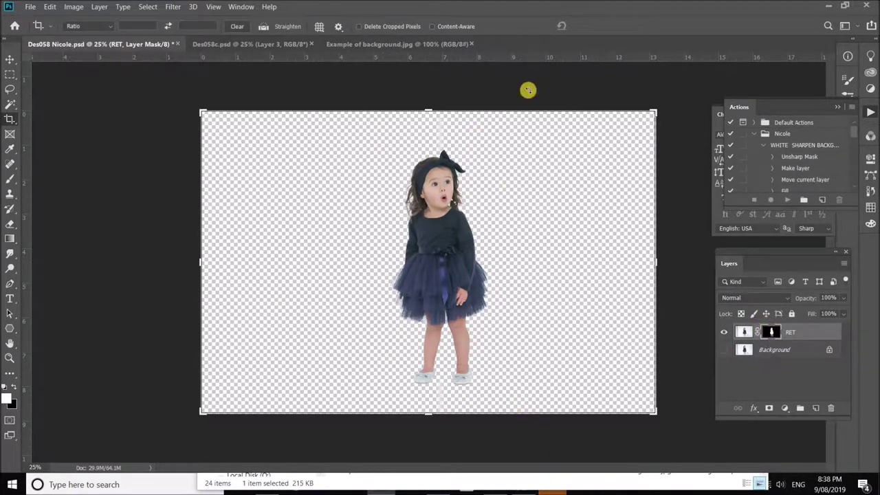
click(724, 349)
Add a new empty layer directly above the Background layer, below RET
click(803, 349)
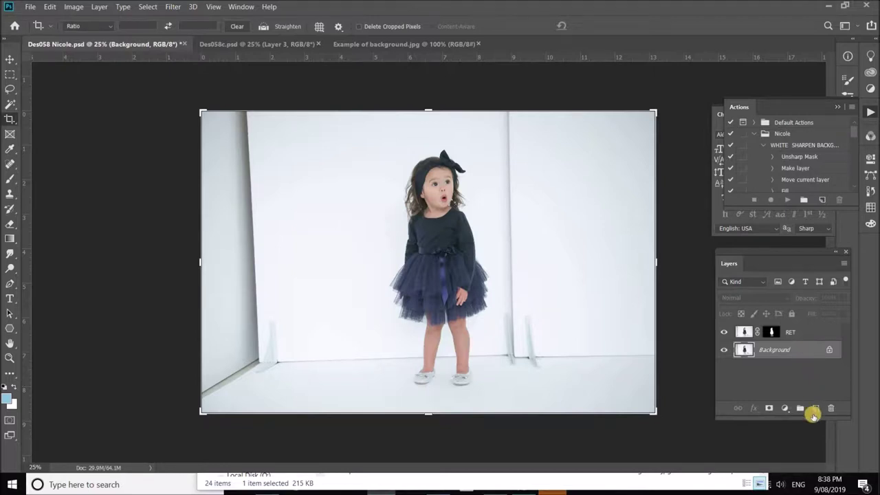
click(816, 408)
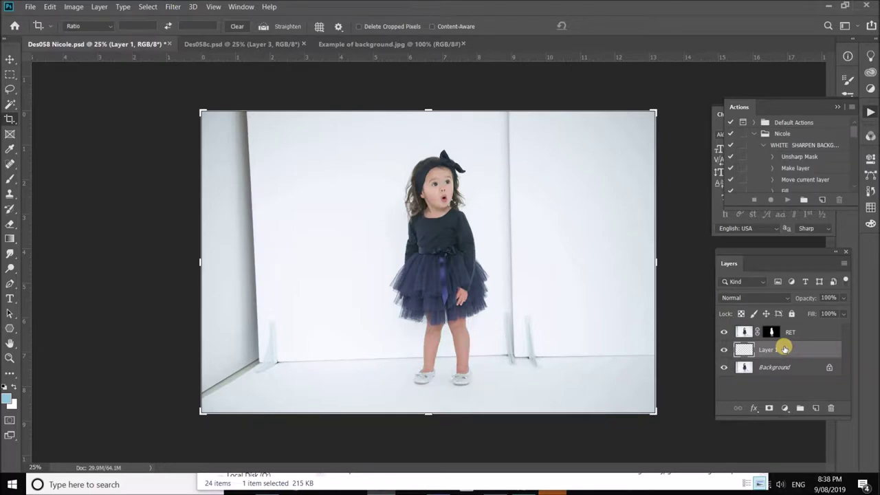
Open the Gradient tool's gradient for editing from the Black, White preset and add a third color stop at 74%
click(8, 239)
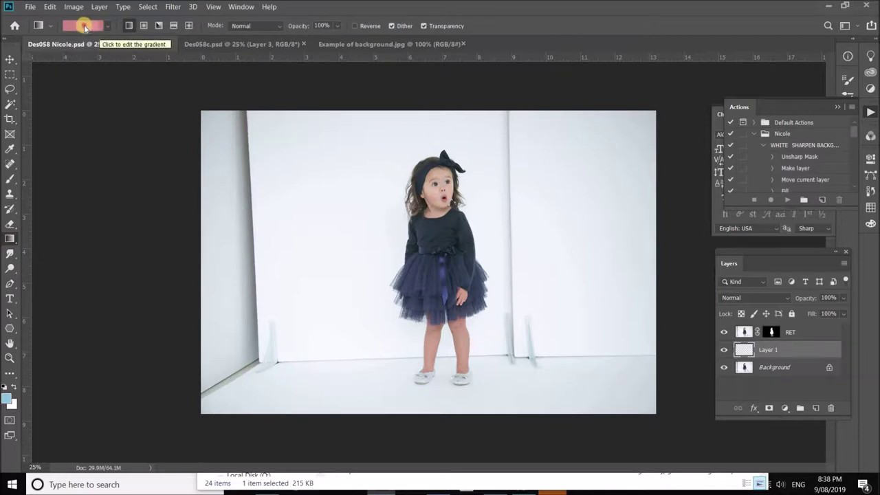
click(84, 26)
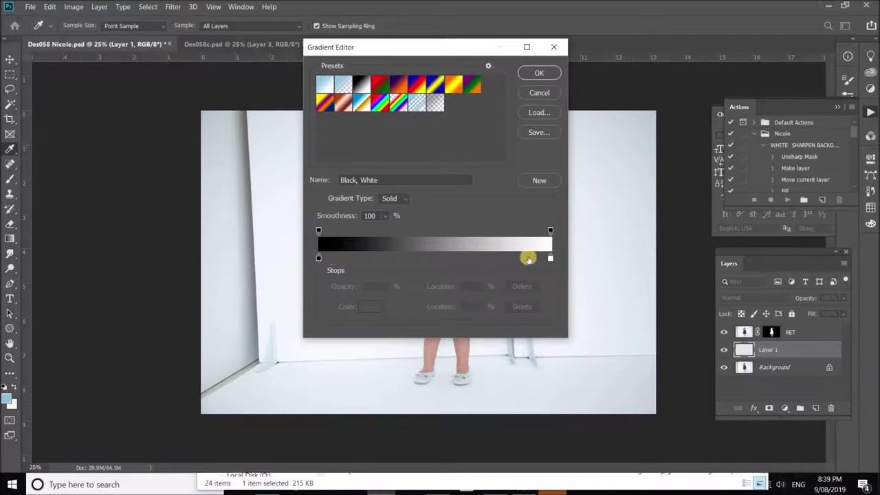
click(492, 255)
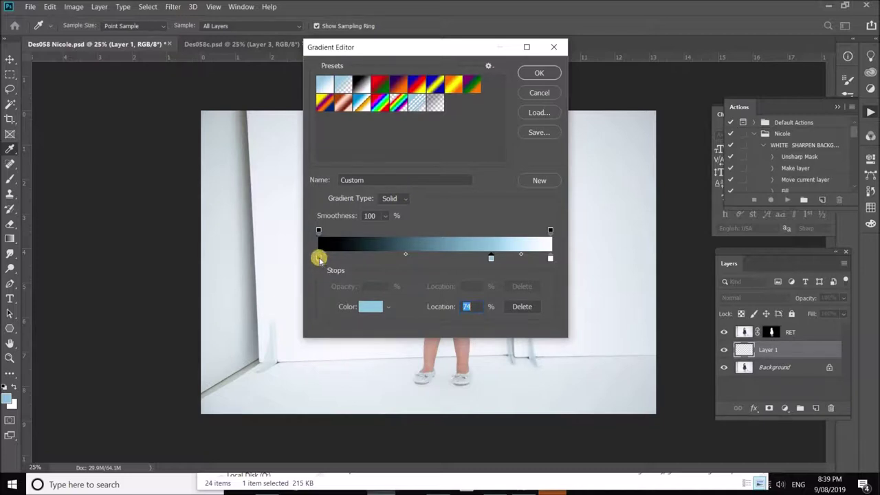
Set the color of the gradient's starting stop at 0% to RGB 230, 230, 230
double_click(319, 258)
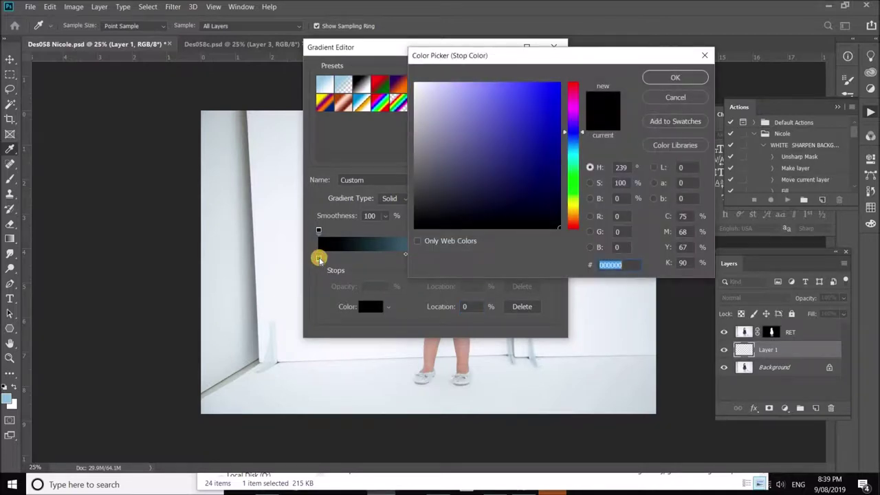
click(596, 215)
text(230)
click(626, 231)
text(230)
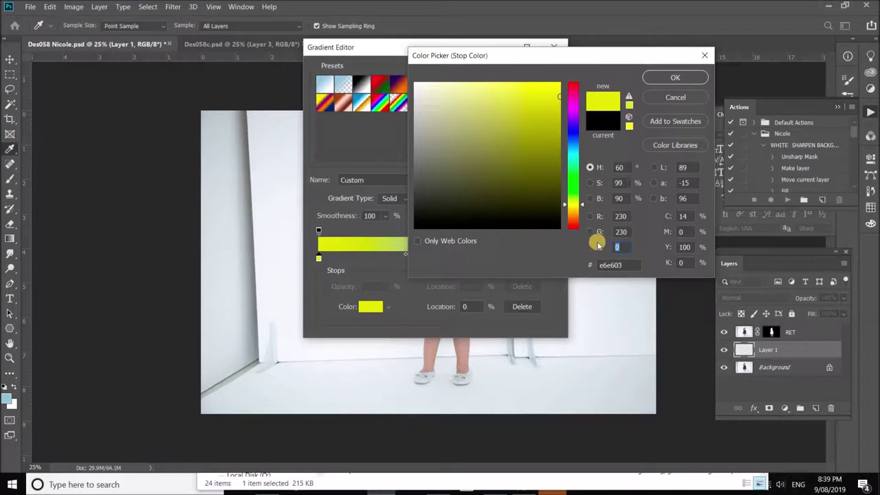
click(623, 247)
text(30)
text(2)
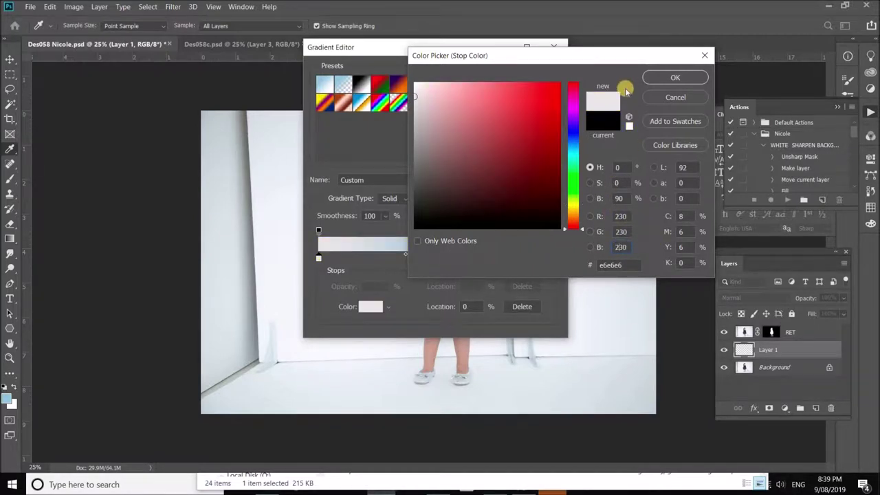
click(666, 78)
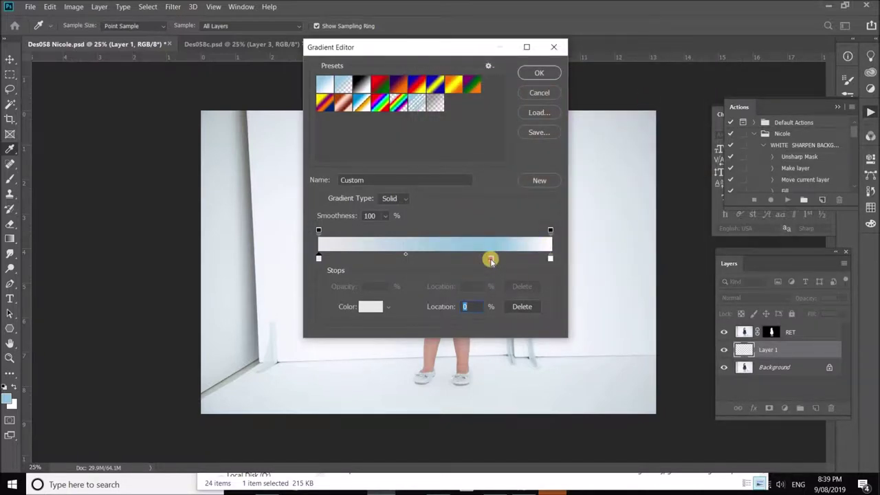
Set the color of the gradient's stop at 74% to RGB 235, 235, 235
double_click(490, 260)
click(623, 217)
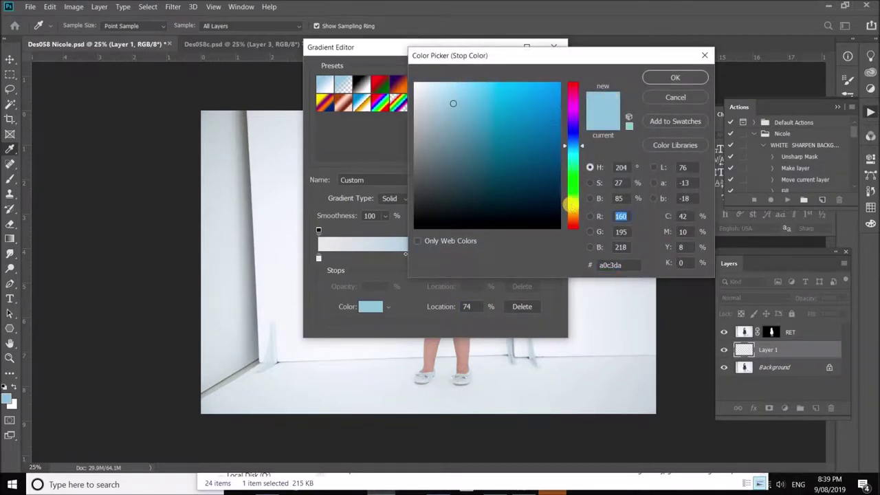
text(235)
key(Tab)
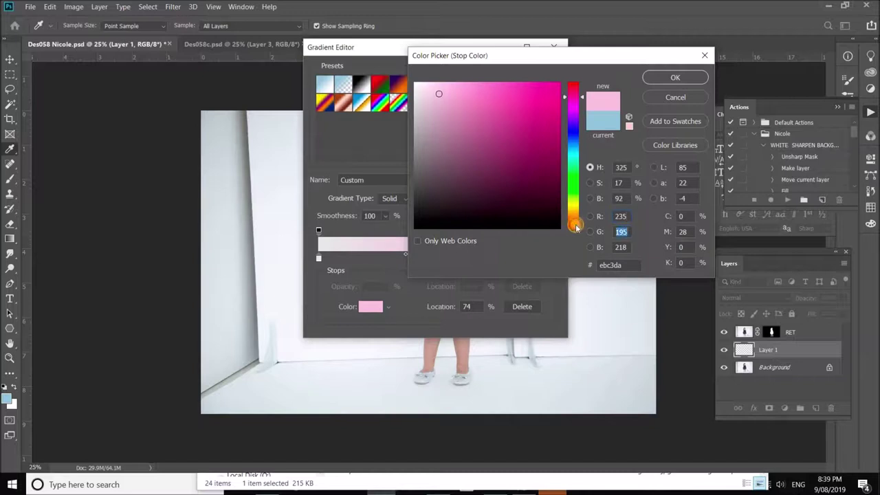
text(235)
key(Tab)
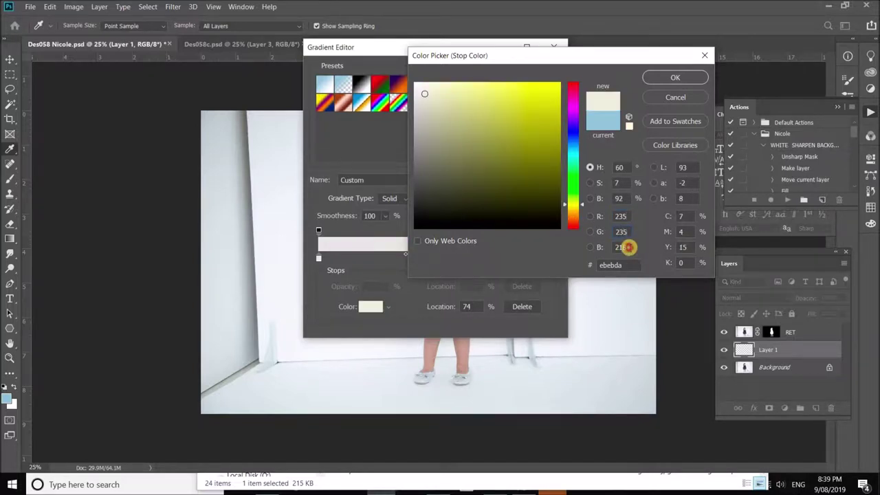
text(235)
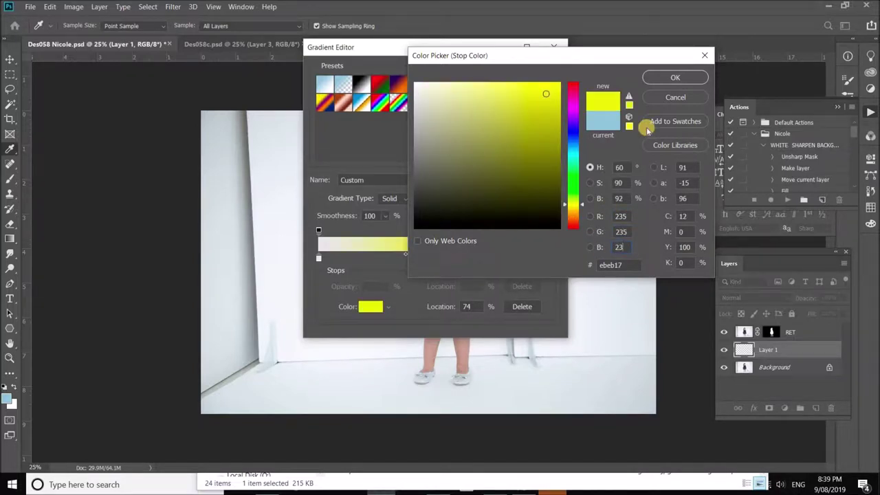
click(668, 77)
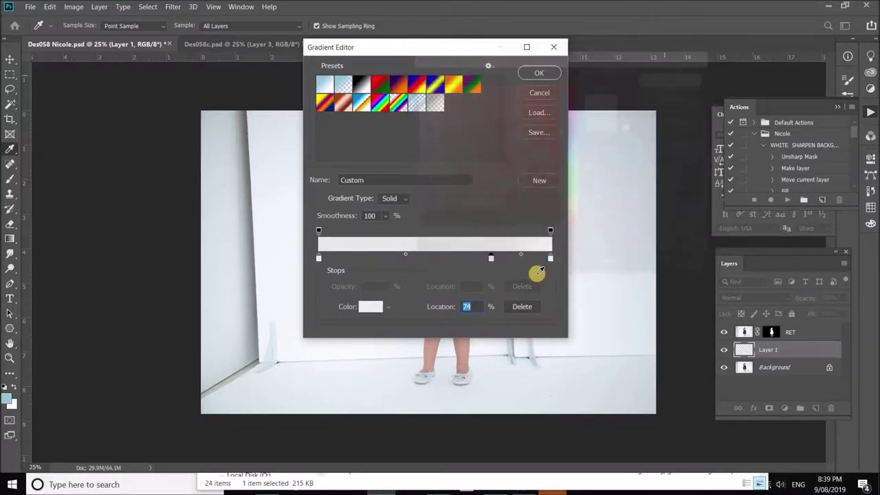
Set the color of the gradient's end stop at 100% to RGB 214, 214, 214
double_click(551, 258)
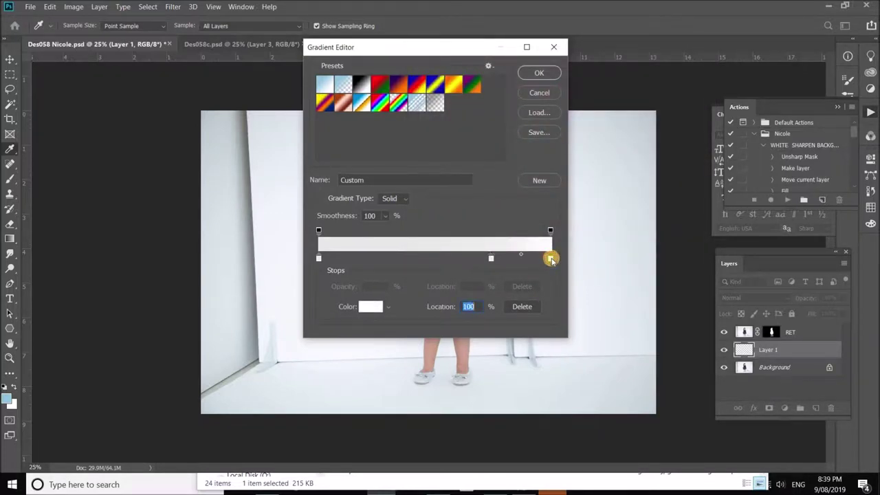
click(623, 216)
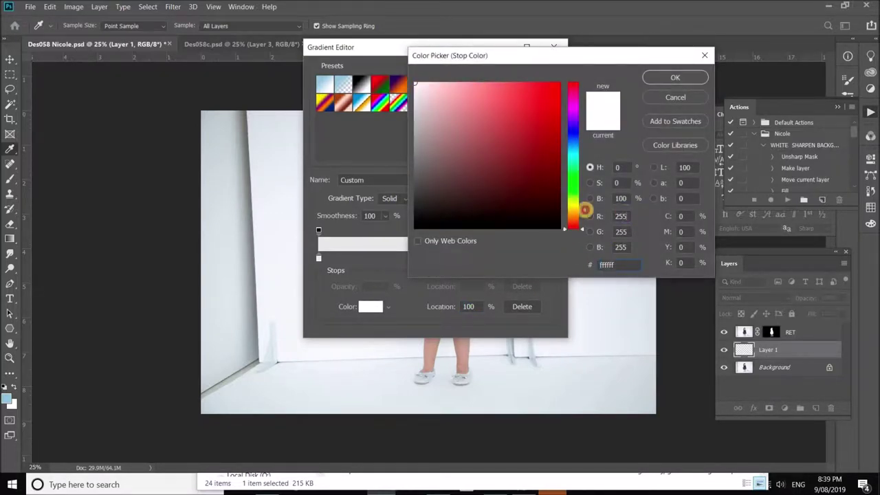
text(214)
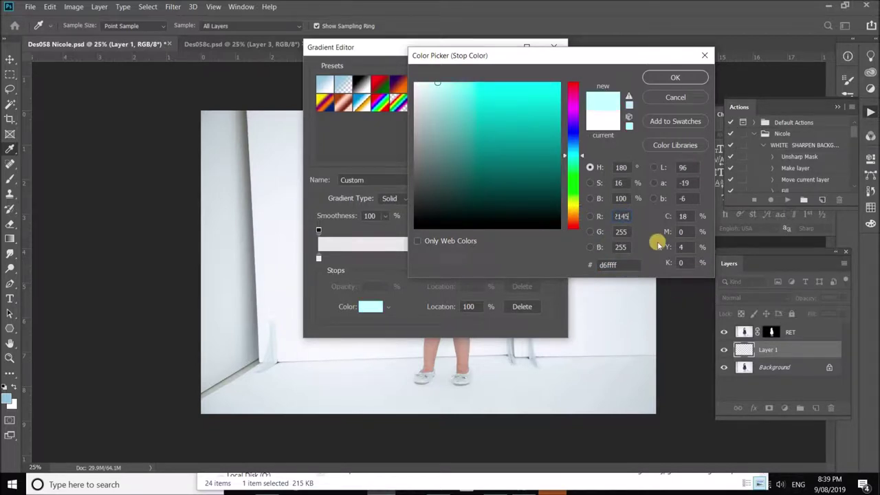
click(623, 233)
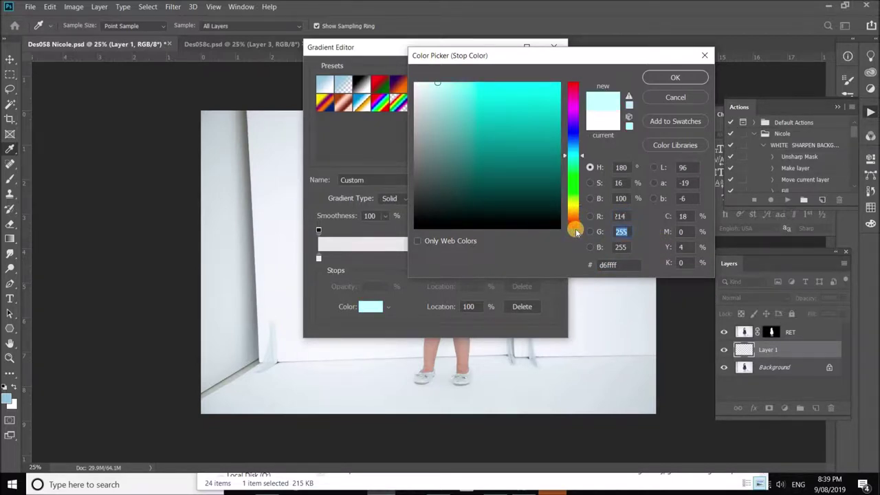
text(214)
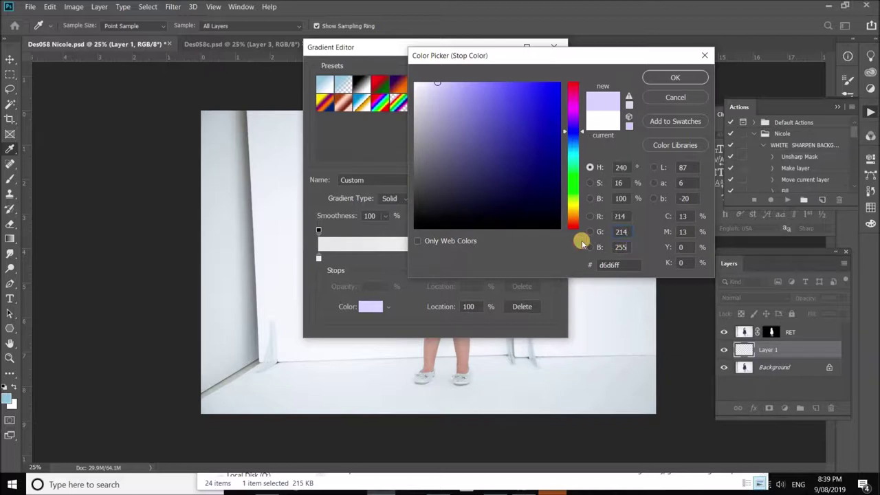
text(214)
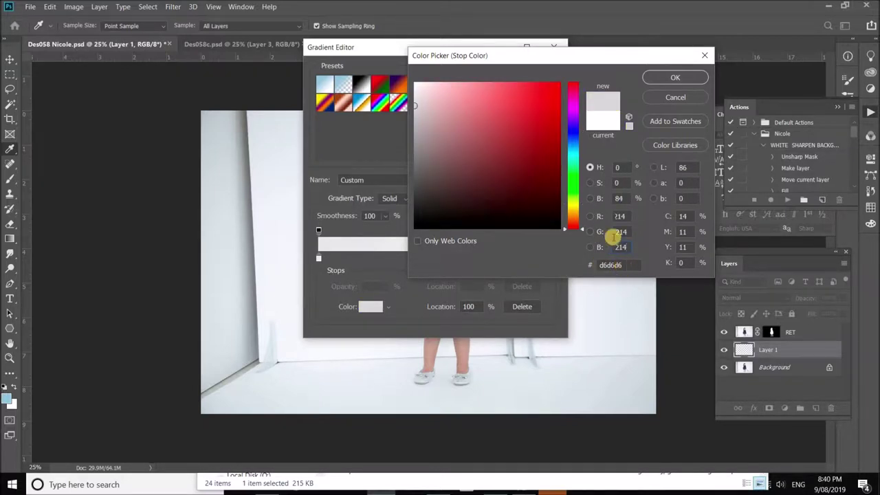
click(674, 77)
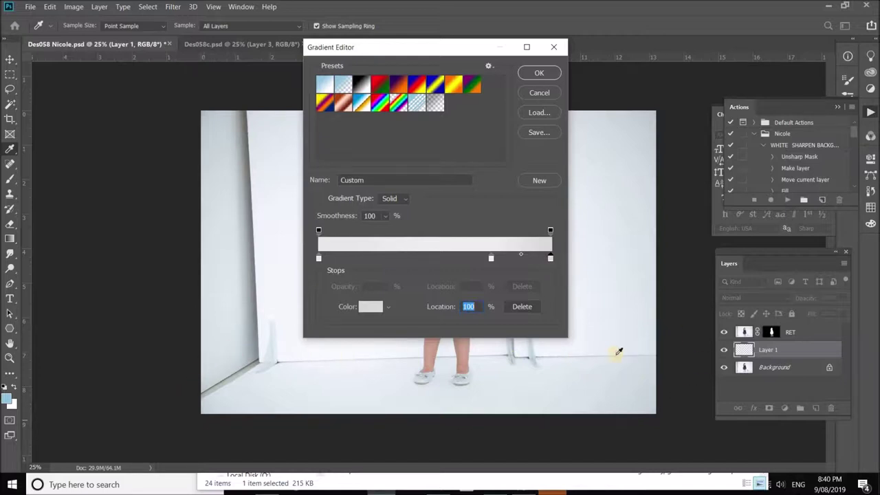
Move the gradient's first color midpoint to 88% and its second to 34%, and accept the custom gradient
click(491, 259)
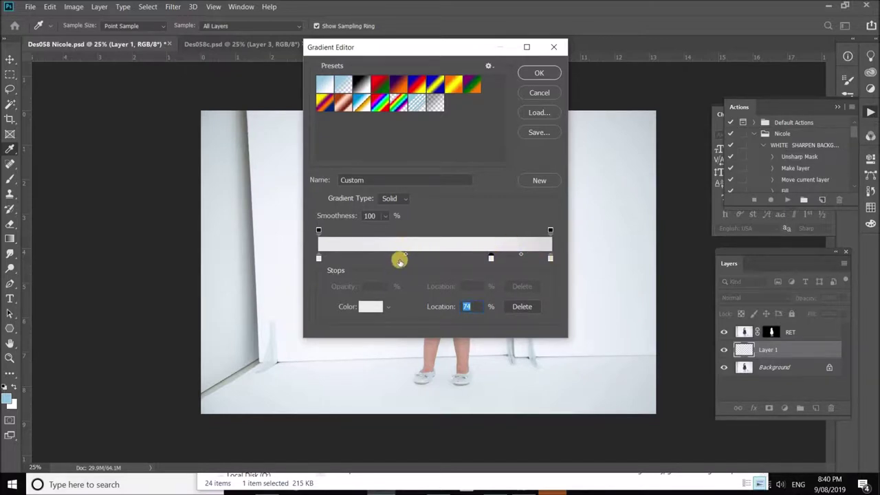
drag(408, 256, 472, 256)
click(493, 260)
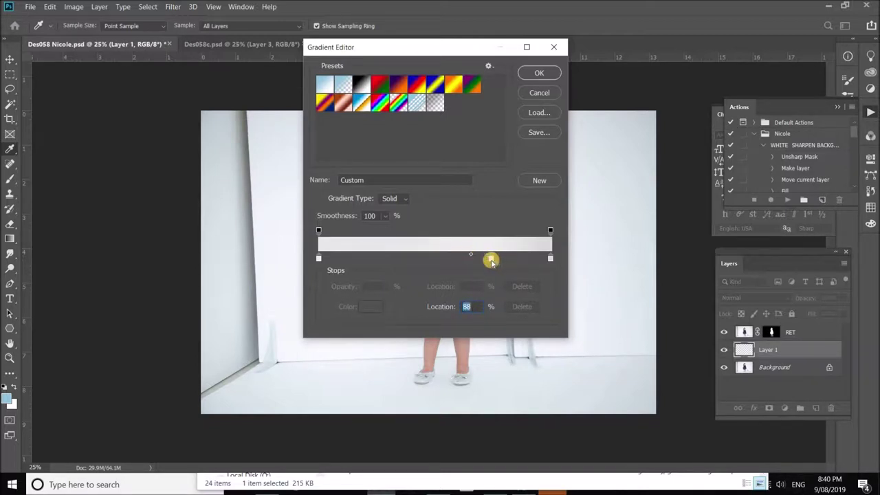
click(514, 256)
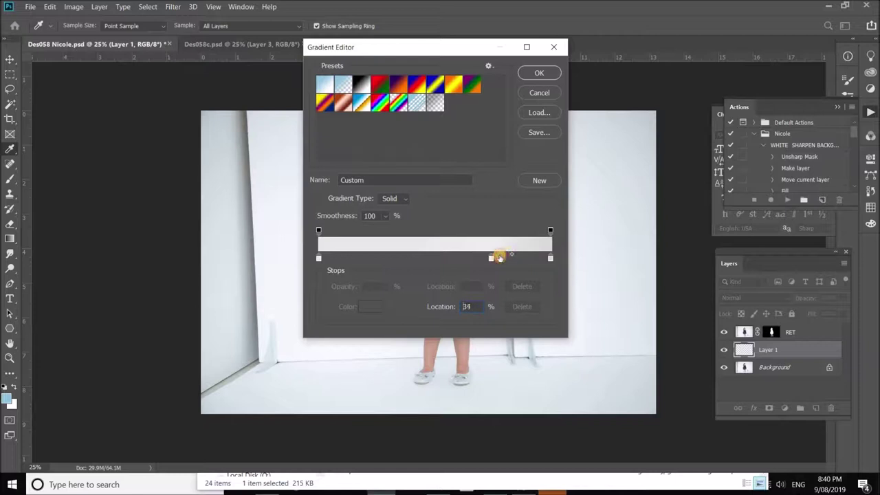
click(491, 258)
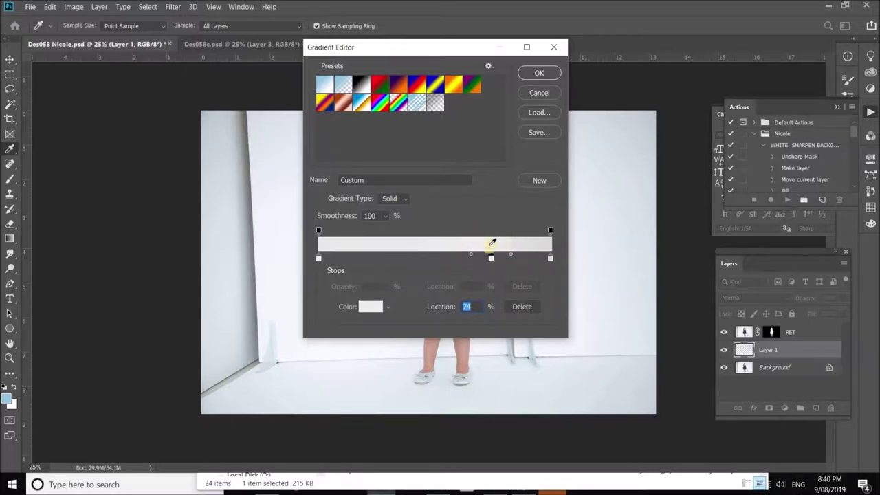
click(536, 73)
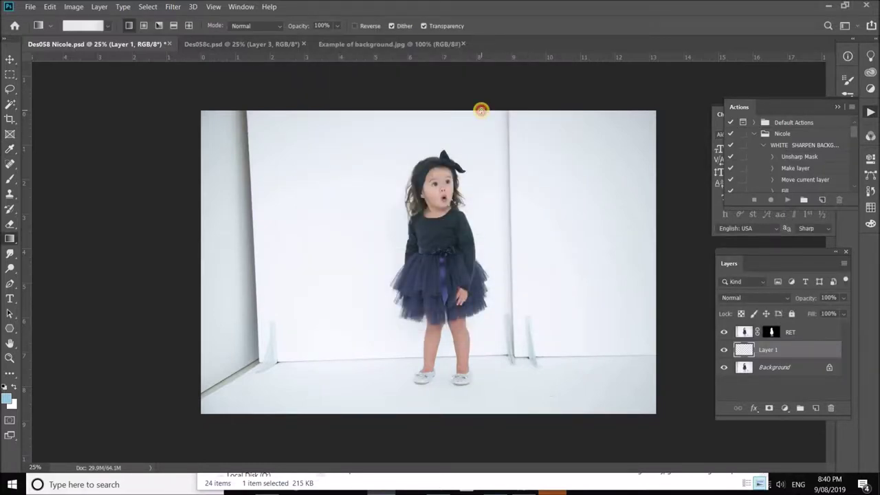
Fill Layer 1 with the custom linear gradient, trying several vertical lengths and ending with one from near the image's upper edge to below the girl's feet
drag(481, 110, 489, 367)
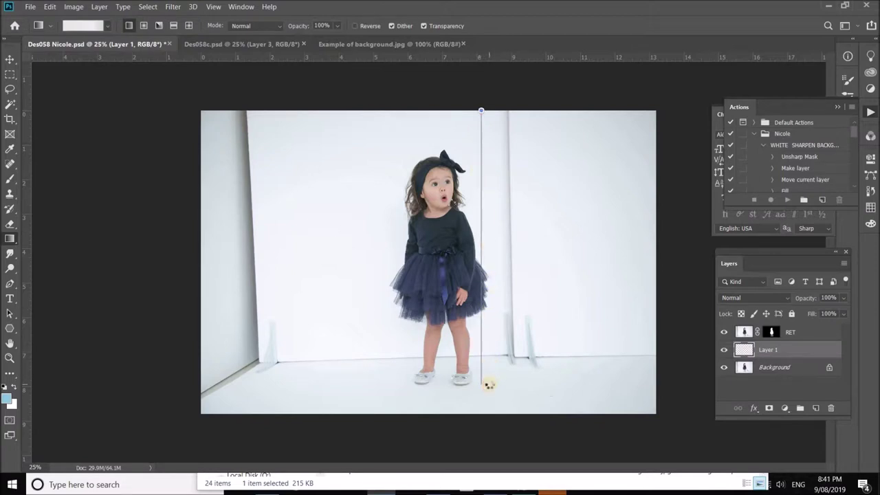
drag(488, 384, 489, 385)
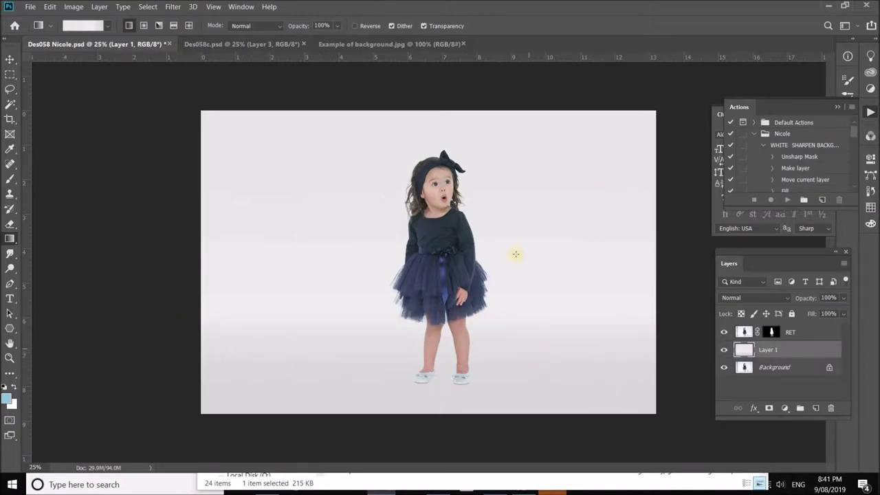
drag(484, 129, 500, 415)
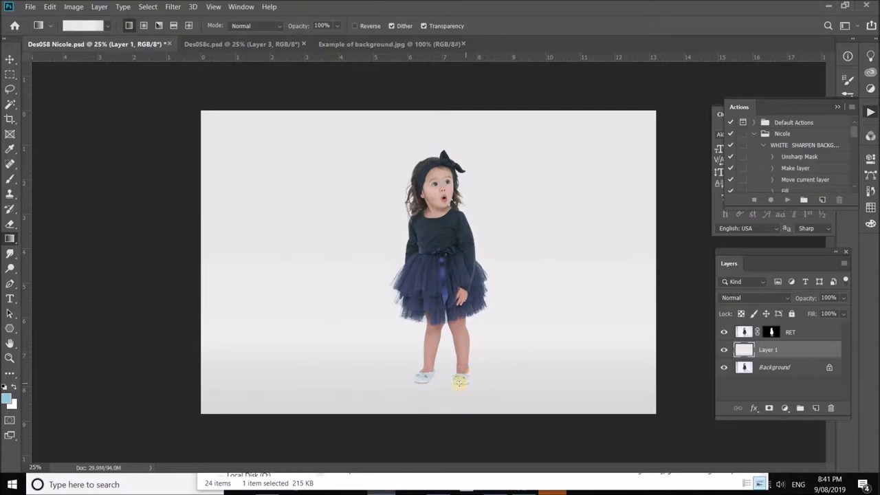
drag(526, 110, 526, 282)
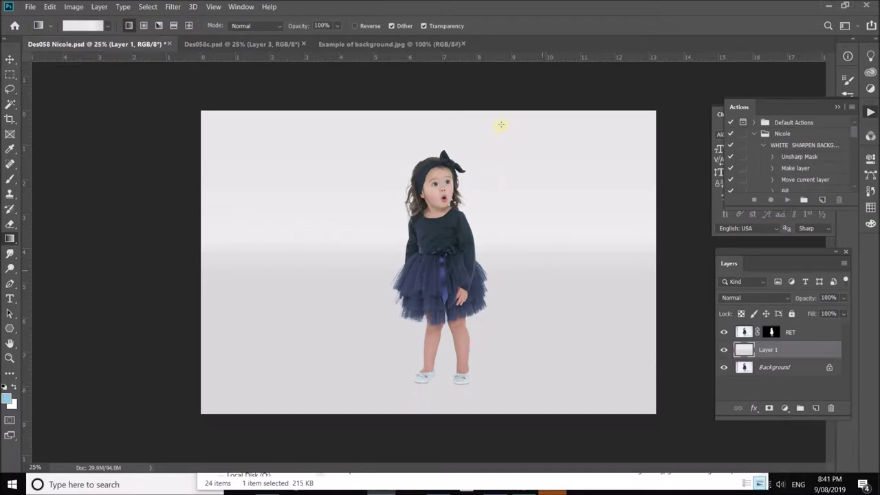
drag(500, 112, 504, 384)
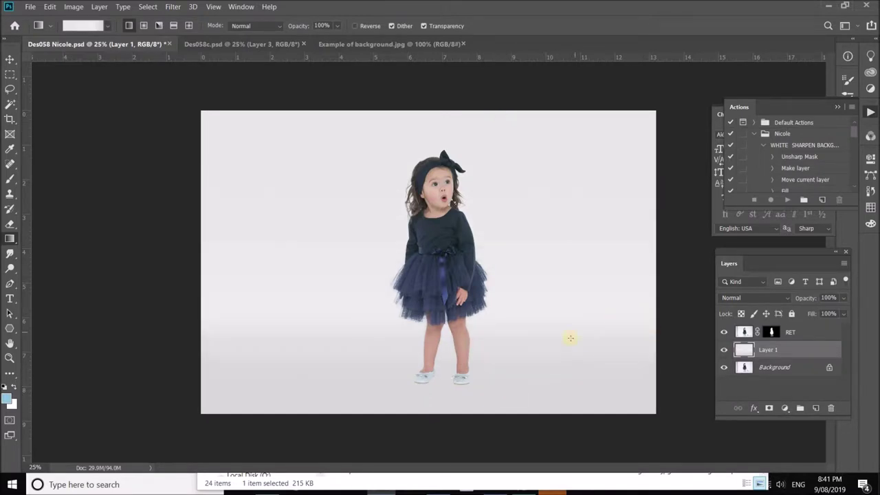
drag(490, 116, 513, 394)
Hide Layer 1, then lasso both shoes with their surrounding floor shadow on the Background layer and copy them to a new layer
click(723, 350)
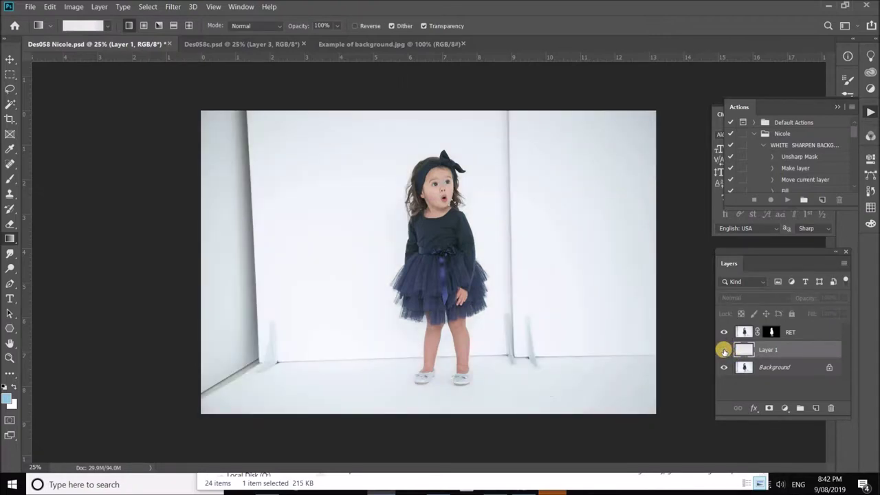
click(763, 371)
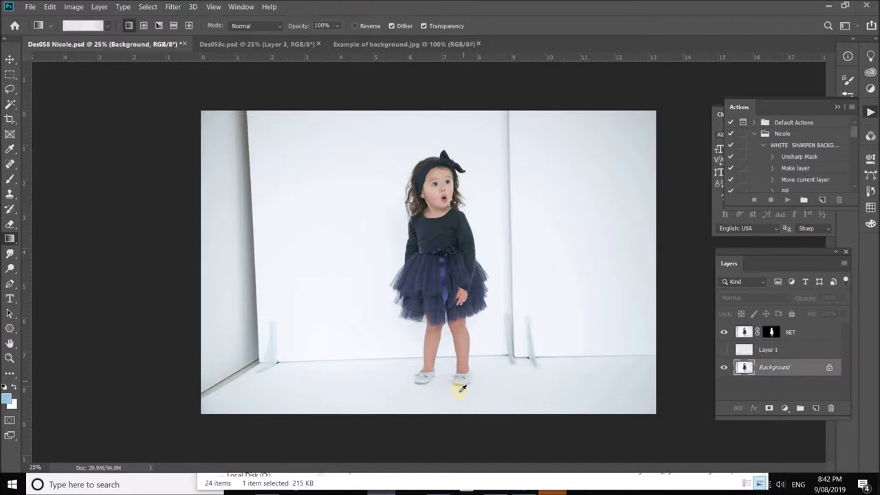
scroll(463, 389, up, 5)
scroll(202, 148, down, 2)
click(9, 89)
mouse_move(292, 256)
mouse_down()
mouse_move(242, 287)
mouse_move(237, 334)
mouse_move(266, 354)
mouse_move(319, 357)
mouse_move(365, 340)
mouse_move(451, 345)
mouse_move(487, 328)
mouse_move(499, 279)
mouse_move(475, 263)
mouse_move(295, 255)
mouse_up()
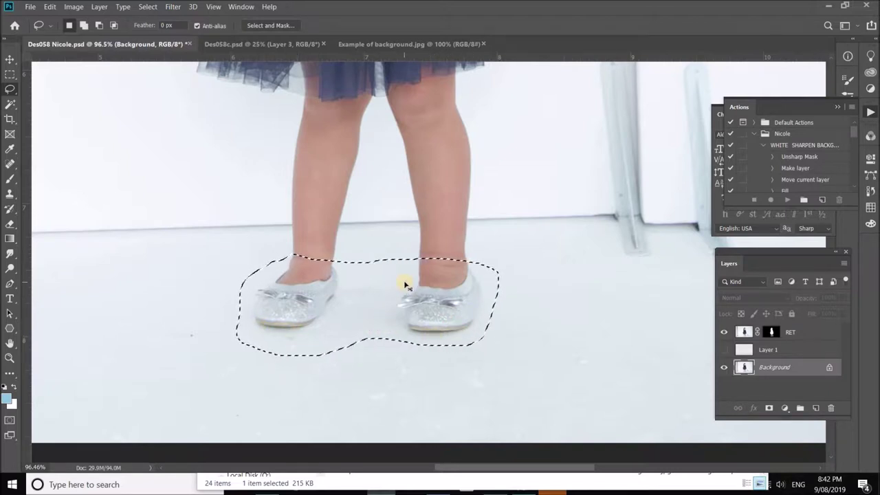
key(ctrl+j)
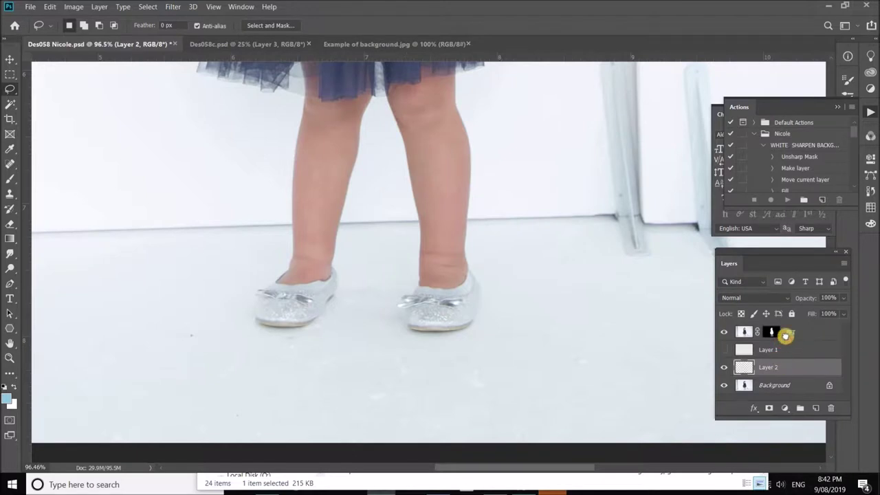
Move the copied shoe layer above RET and set its blend mode to Multiply
key(ctrl+shift+bracketright)
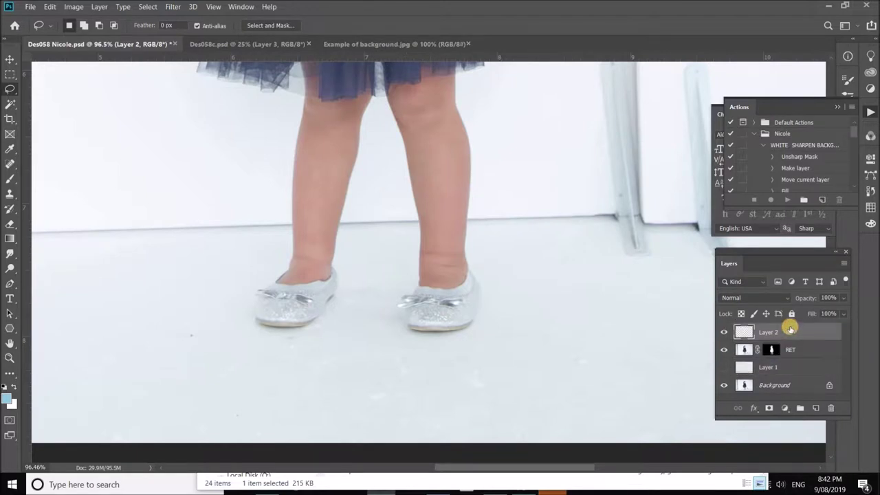
click(756, 296)
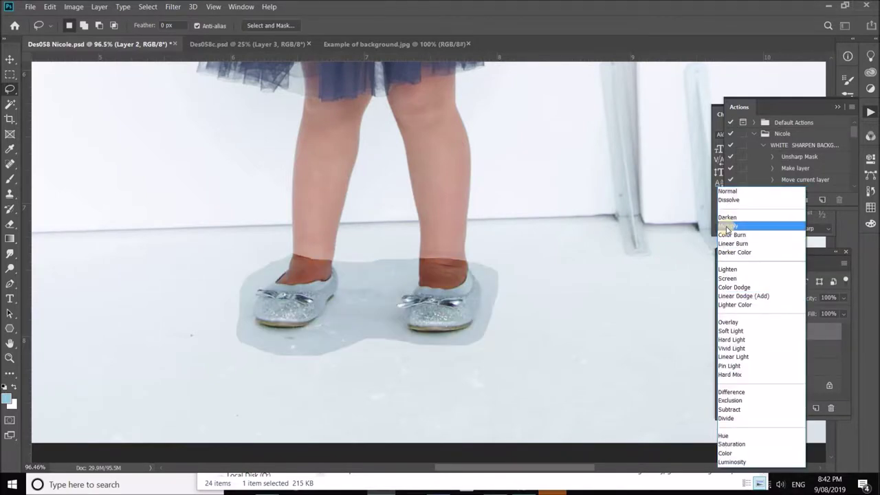
click(726, 227)
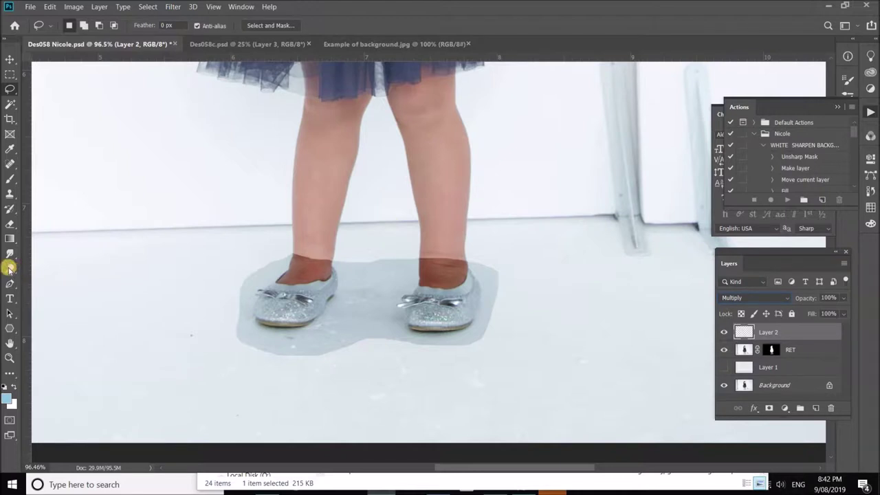
Erase the ankles and outer edges of the shoe patch with a soft 187 px eraser at 0% hardness, 100% opacity and 100% flow
click(8, 227)
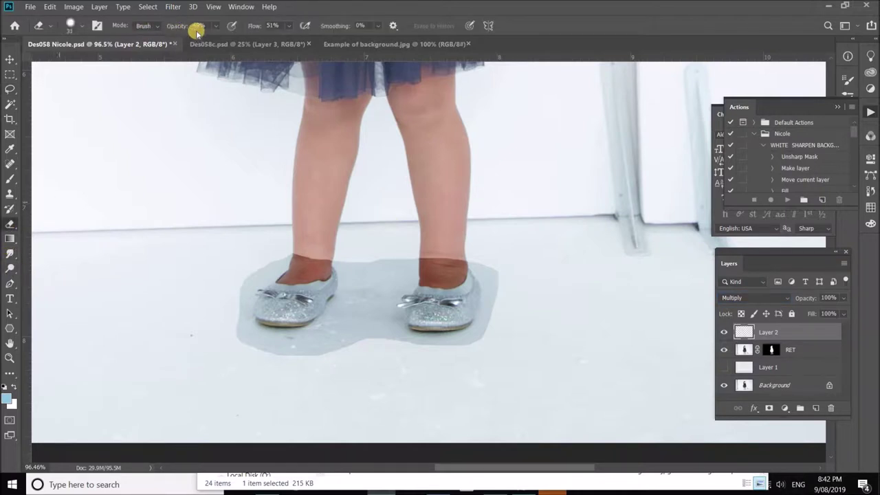
mouse_move(219, 26)
mouse_down()
mouse_move(224, 35)
mouse_move(281, 35)
mouse_move(255, 35)
mouse_move(288, 27)
mouse_move(355, 42)
mouse_up()
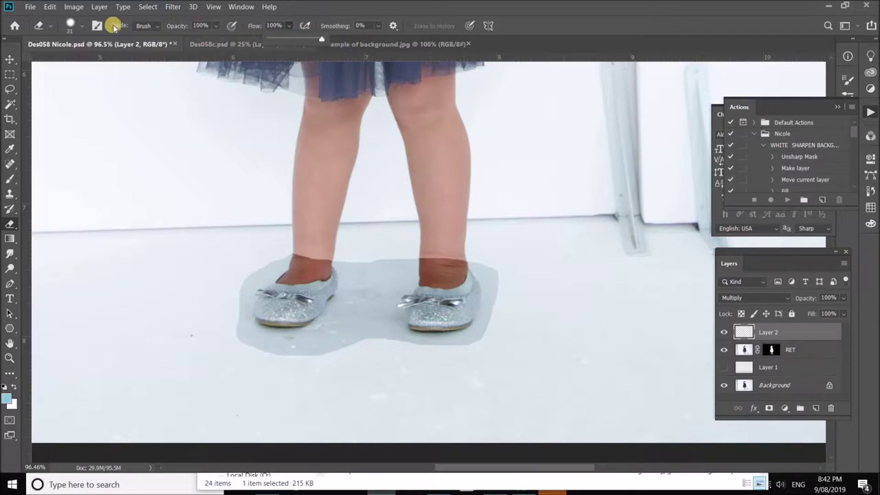
click(73, 25)
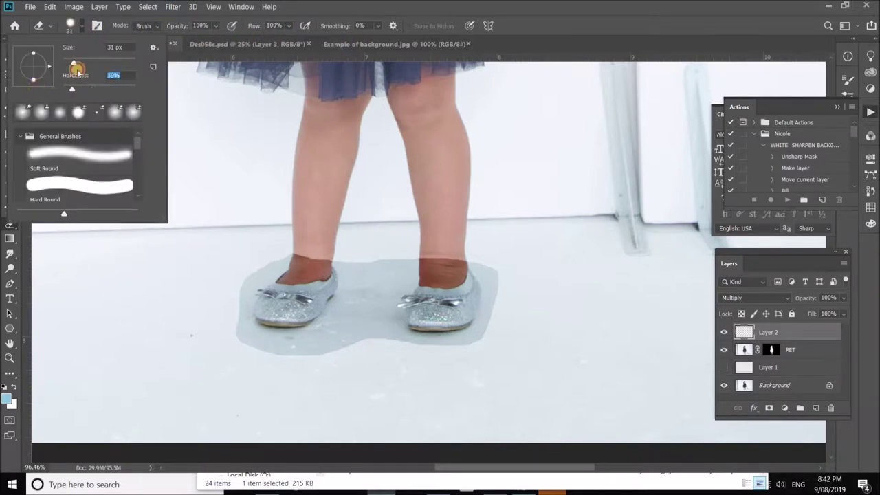
click(117, 60)
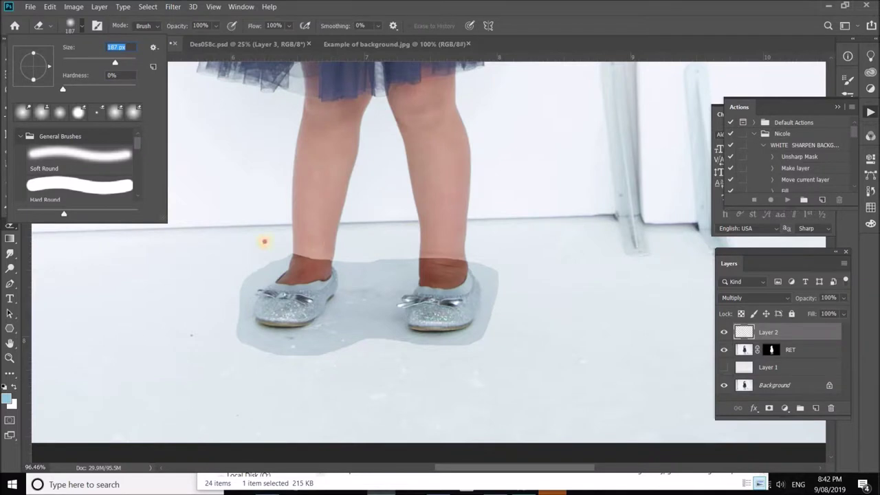
drag(300, 242, 231, 266)
mouse_move(458, 249)
mouse_down()
mouse_move(508, 257)
mouse_move(520, 310)
mouse_up()
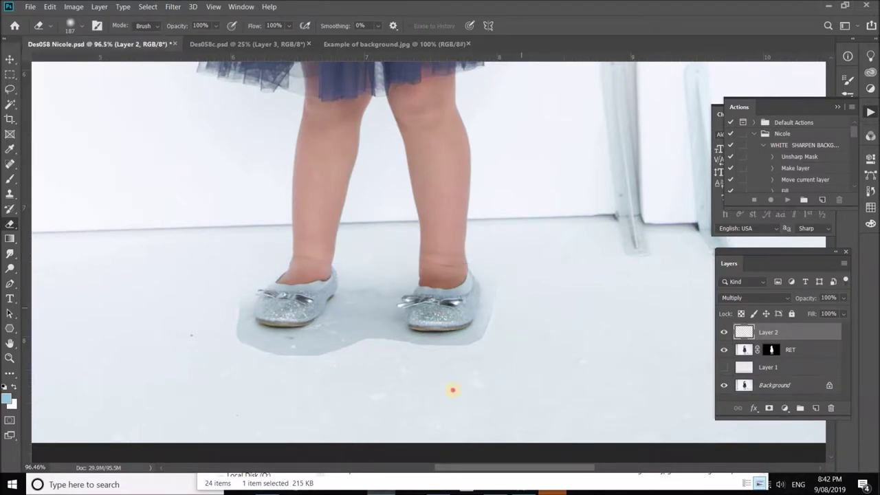
mouse_move(497, 355)
mouse_down()
mouse_move(434, 376)
mouse_move(374, 358)
mouse_move(279, 382)
mouse_move(239, 377)
mouse_move(206, 310)
mouse_move(215, 285)
mouse_move(210, 318)
mouse_move(202, 291)
mouse_move(190, 309)
mouse_move(212, 372)
mouse_move(293, 379)
mouse_up()
drag(411, 373, 510, 356)
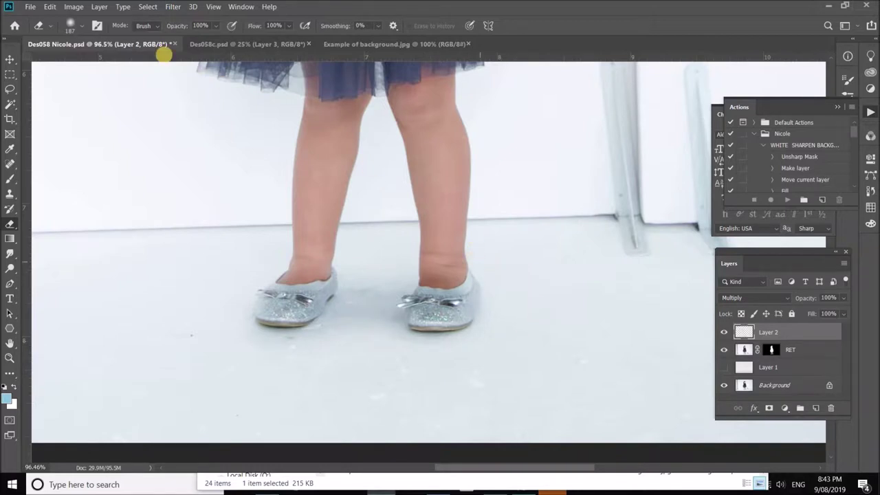
Reduce the eraser to 80 px and erase the multiplied copy over both shoes and the excess between them, leaving the floor shadow
click(82, 26)
click(91, 61)
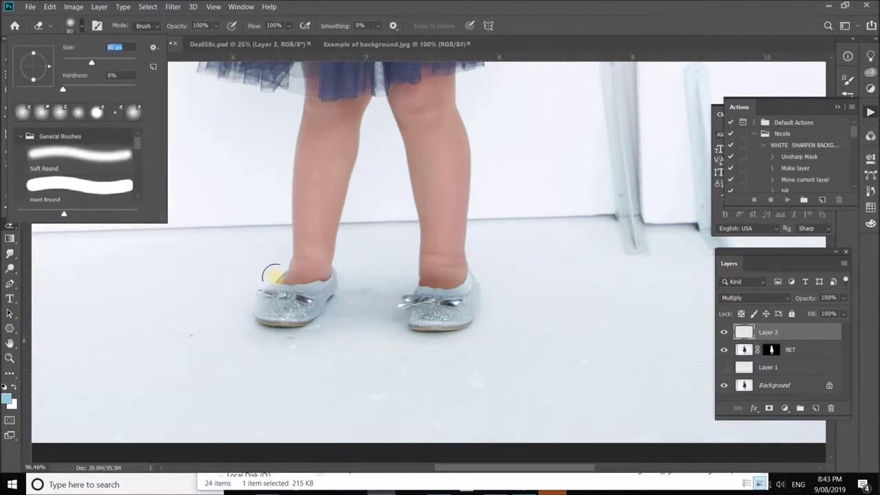
click(281, 282)
mouse_move(293, 307)
mouse_down()
mouse_move(337, 268)
mouse_move(302, 310)
mouse_move(264, 311)
mouse_move(295, 273)
mouse_move(280, 308)
mouse_move(330, 262)
mouse_move(432, 272)
mouse_move(432, 290)
mouse_move(419, 302)
mouse_move(425, 316)
mouse_move(450, 311)
mouse_move(460, 283)
mouse_move(457, 313)
mouse_move(458, 274)
mouse_move(435, 302)
mouse_move(439, 264)
mouse_move(426, 301)
mouse_move(435, 247)
mouse_move(434, 284)
mouse_move(431, 249)
mouse_move(425, 257)
mouse_move(431, 280)
mouse_move(457, 278)
mouse_move(458, 286)
mouse_move(421, 277)
mouse_up()
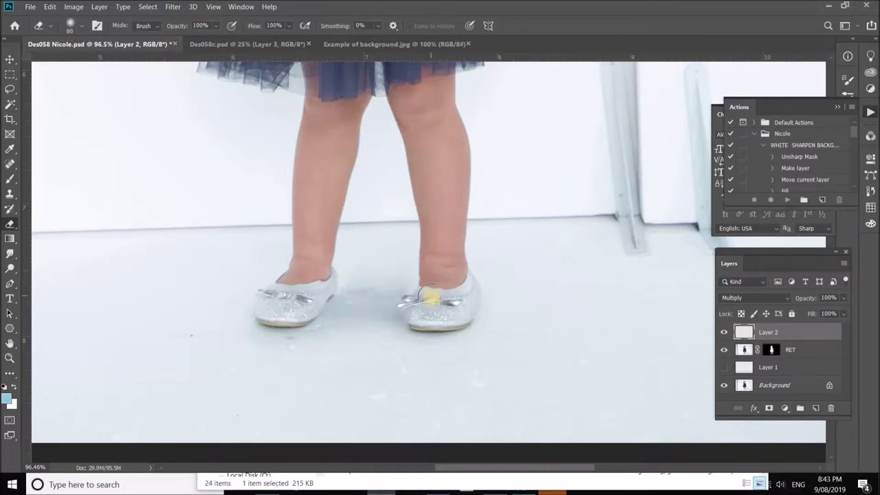
drag(403, 275, 366, 295)
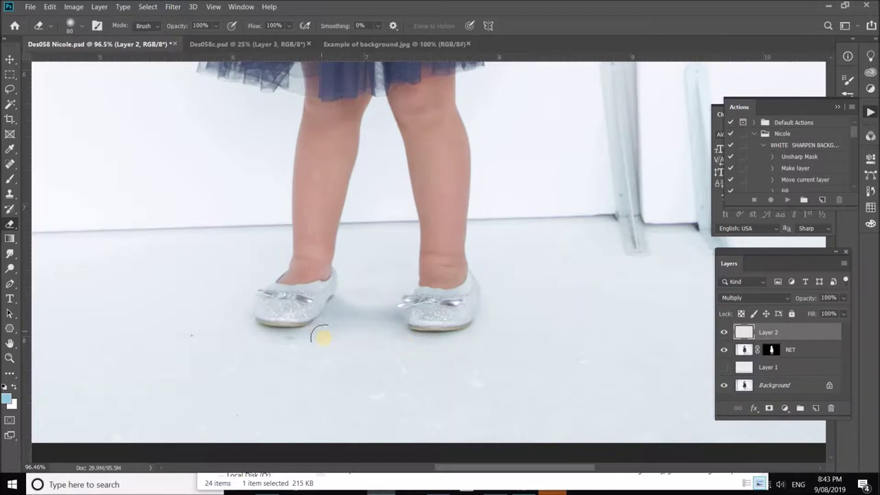
scroll(372, 337, up, 5)
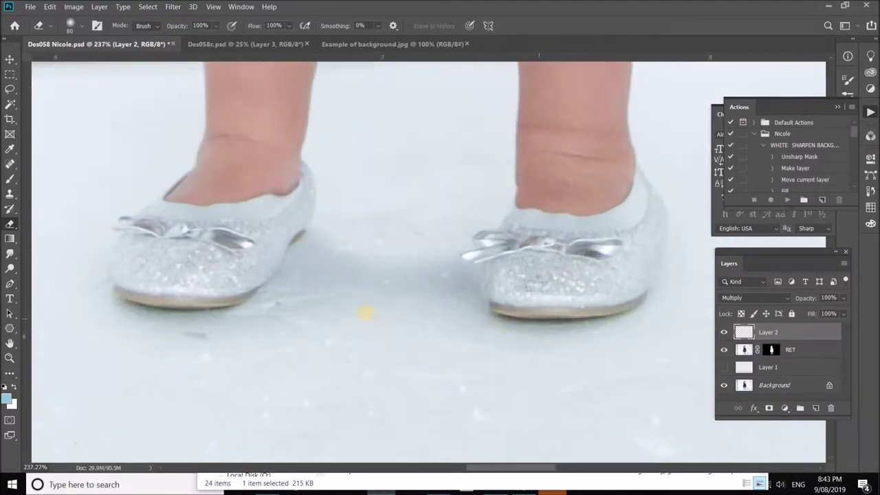
scroll(456, 318, down, 8)
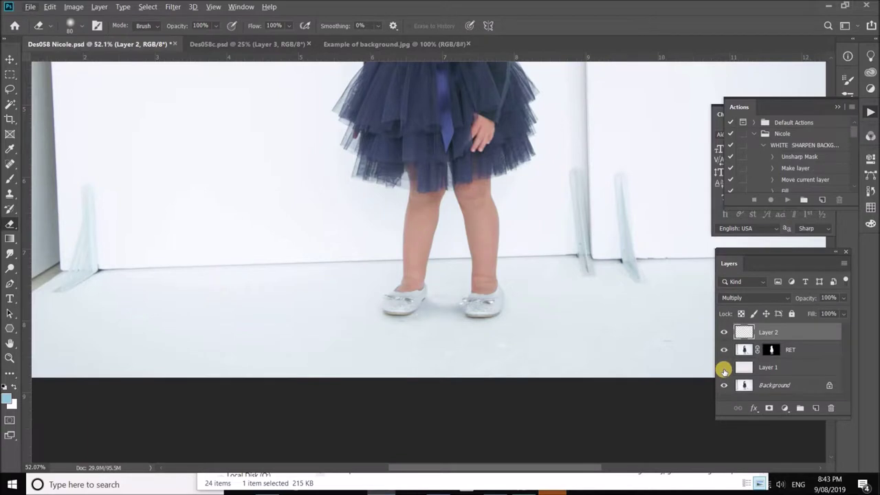
Show the gradient layer again and soften the floor shadow between the shoes with the eraser at 45% opacity
click(724, 368)
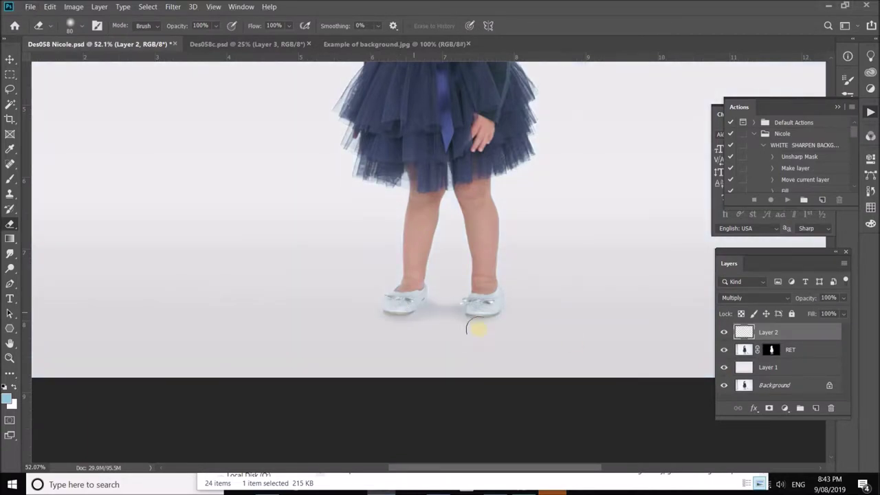
scroll(477, 326, up, 3)
scroll(474, 323, up, 2)
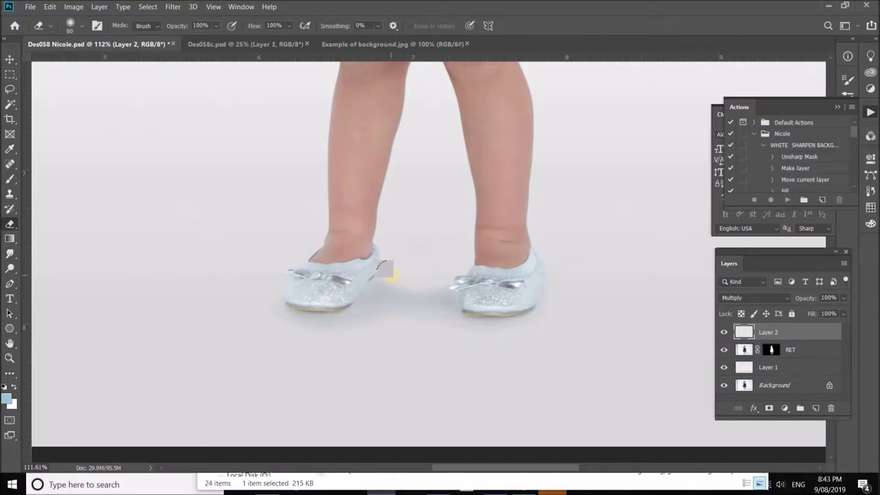
click(216, 25)
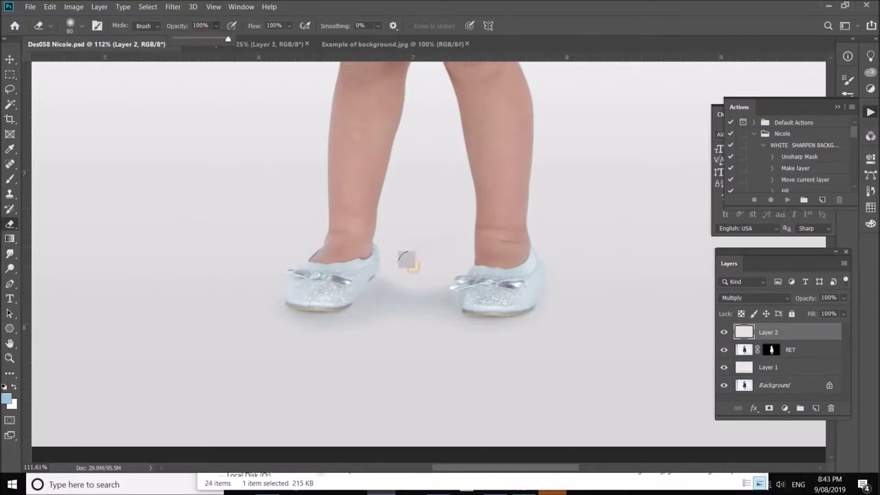
key(4)
key(5)
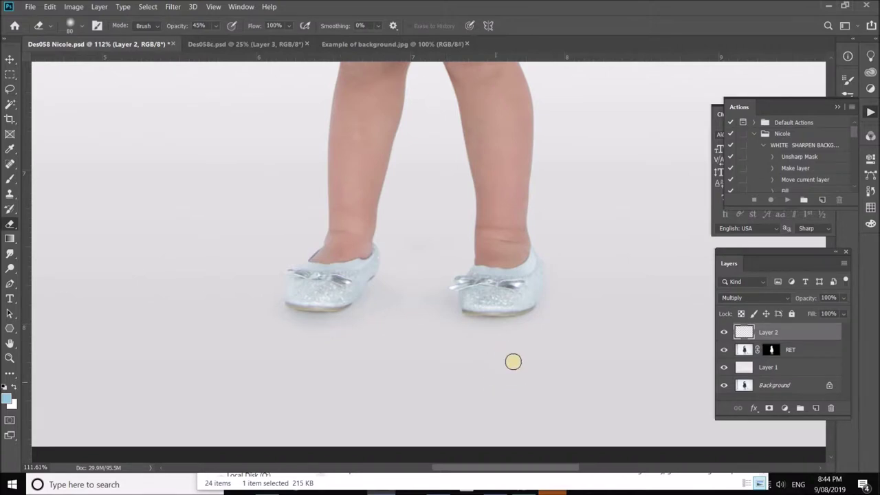
key(ctrl+0)
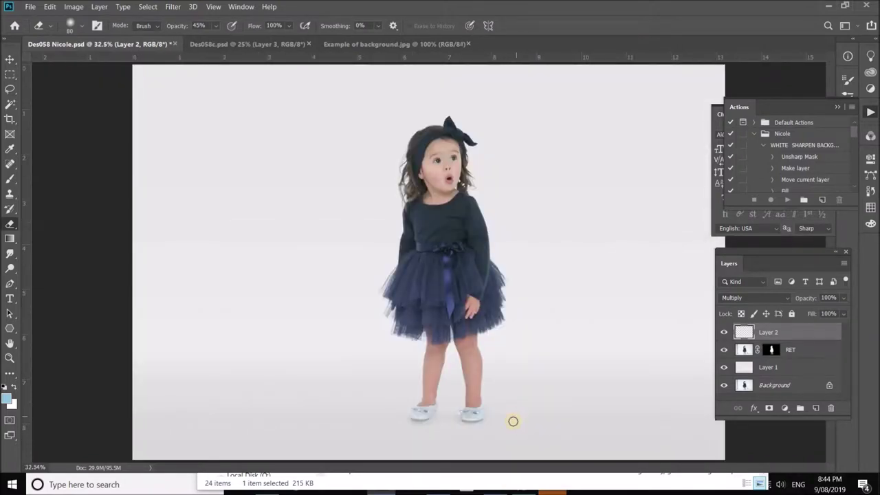
scroll(490, 437, up, 4)
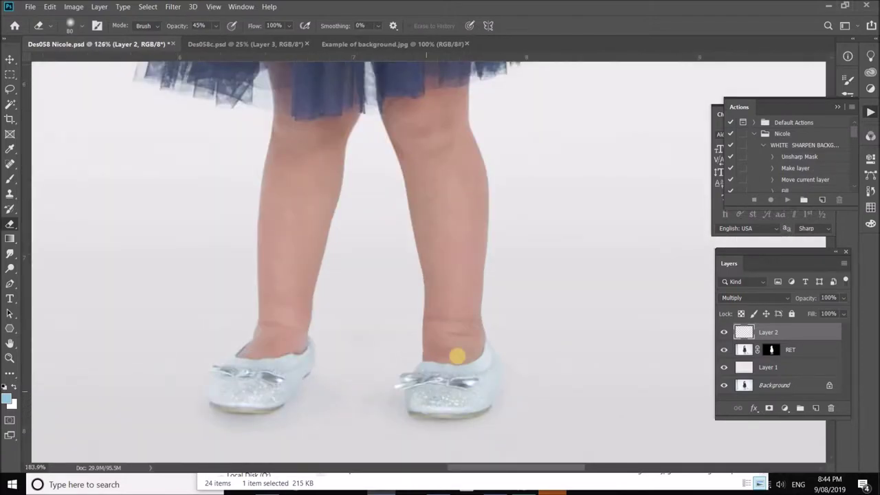
scroll(440, 352, down, 5)
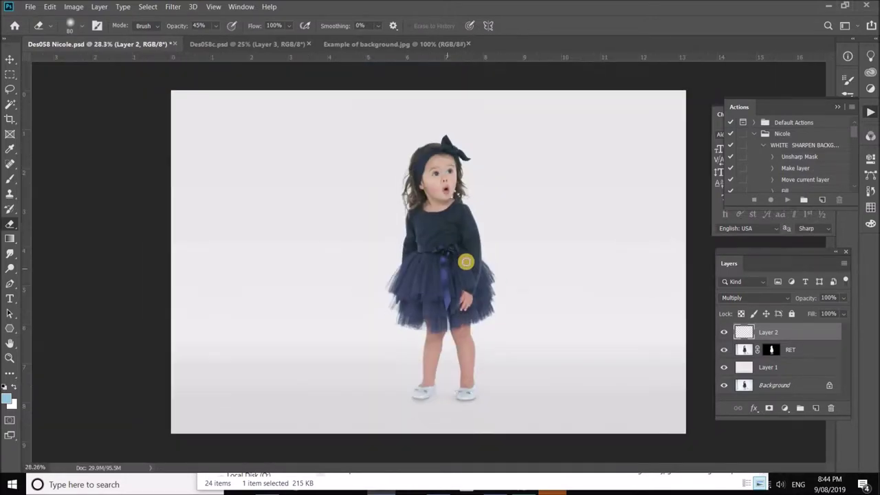
Load the RET layer mask as a selection and add a new empty layer above RET
click(773, 350)
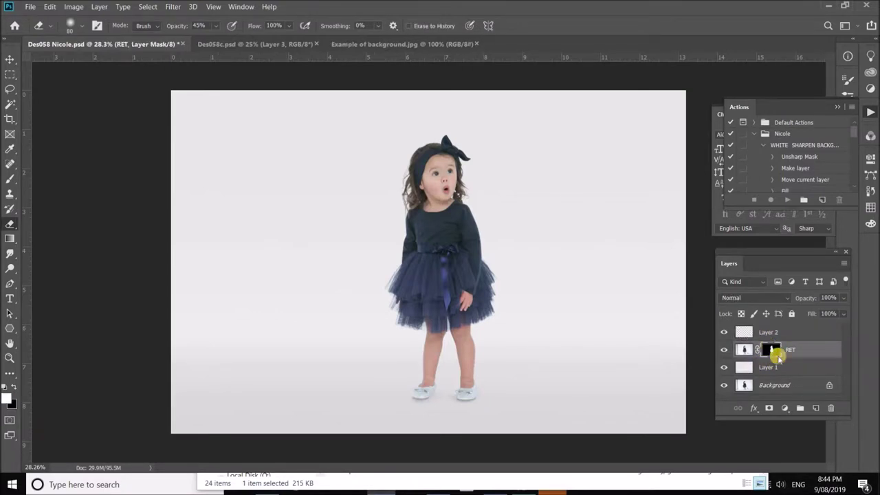
right_click(770, 349)
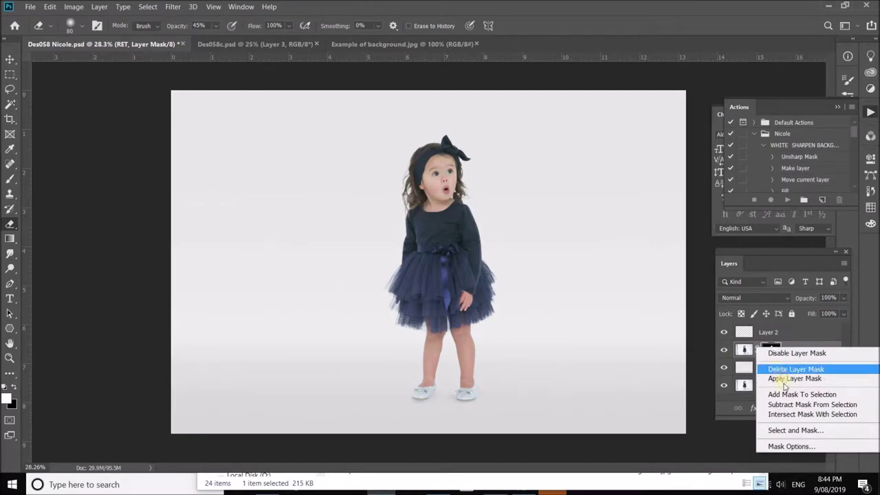
click(783, 395)
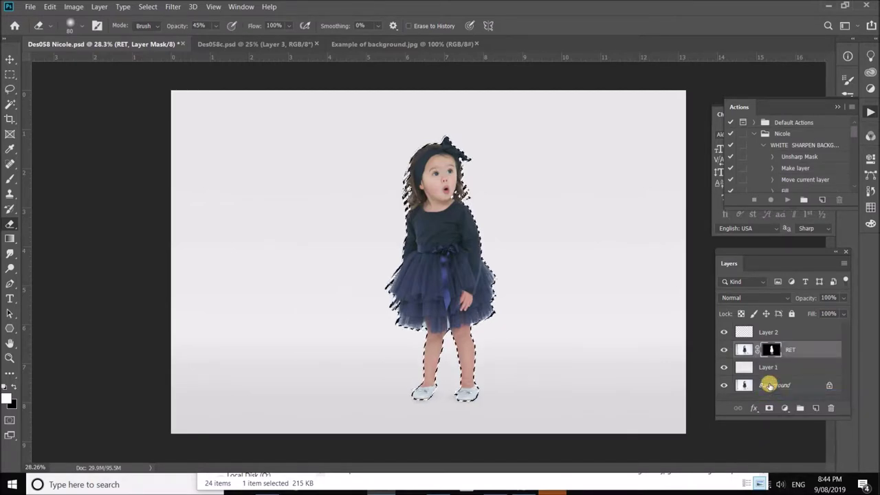
click(816, 408)
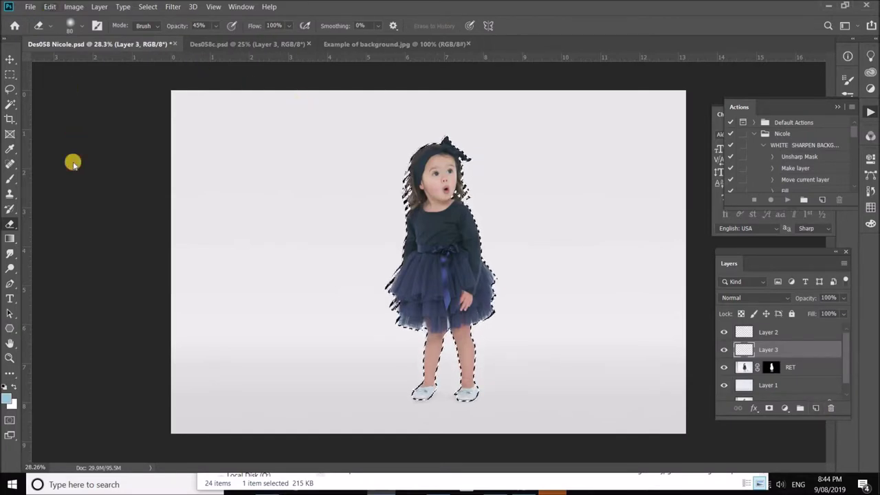
Fill the girl-shaped selection on the new layer with black
key(alt+e)
key(Down)
key(Return)
click(477, 118)
click(421, 208)
click(512, 119)
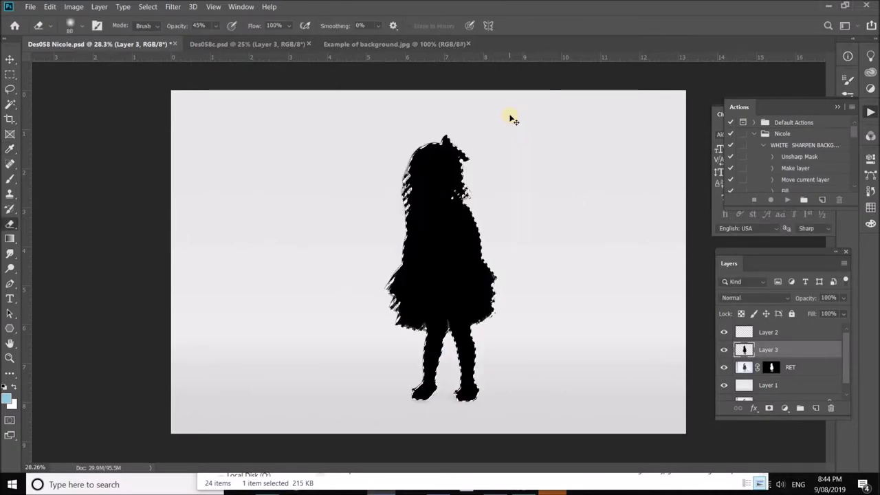
Deselect and apply a Gaussian Blur of about 121 px to the black silhouette, placing Layer 3 beneath RET
key(ctrl+d)
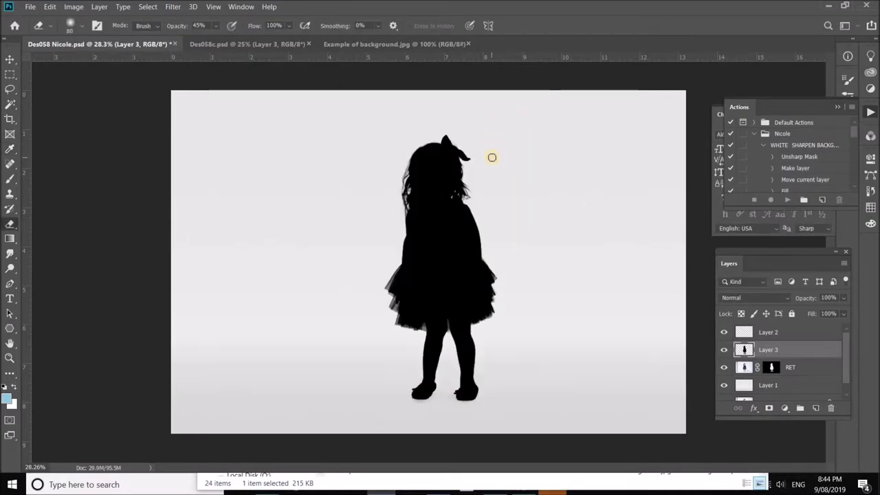
click(174, 8)
mouse_move(212, 128)
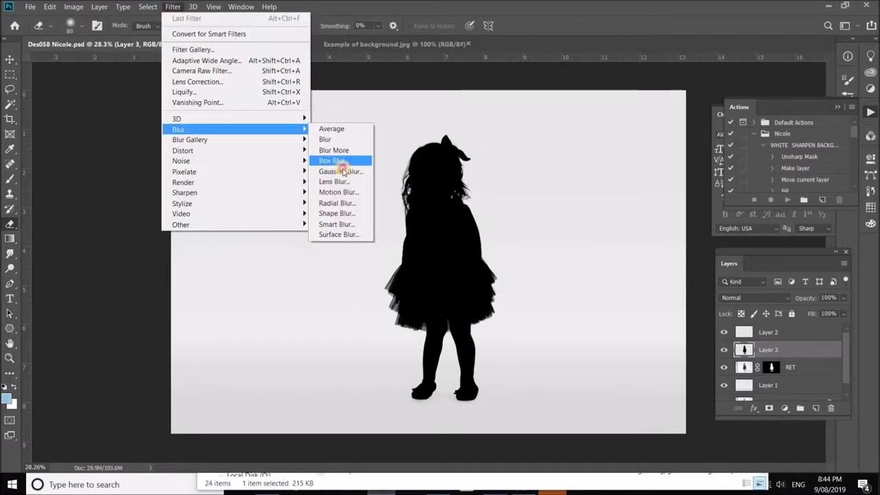
click(343, 172)
drag(432, 85, 645, 91)
drag(622, 268, 632, 270)
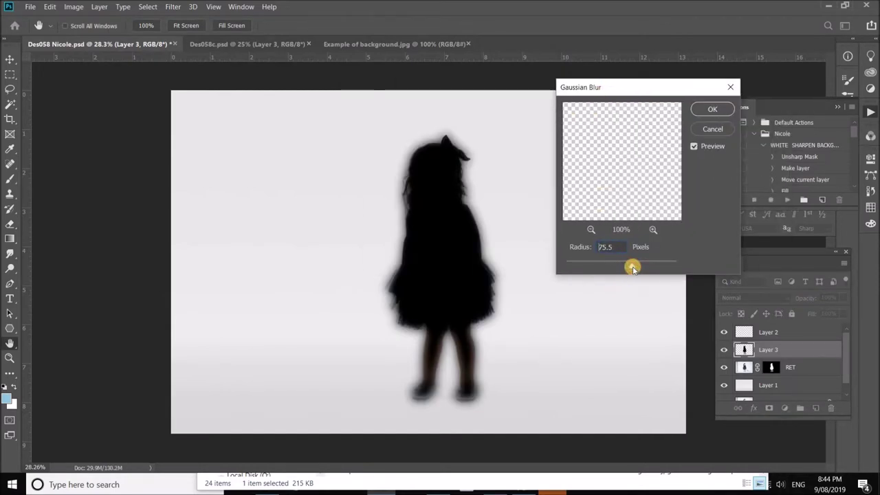
drag(635, 269, 635, 269)
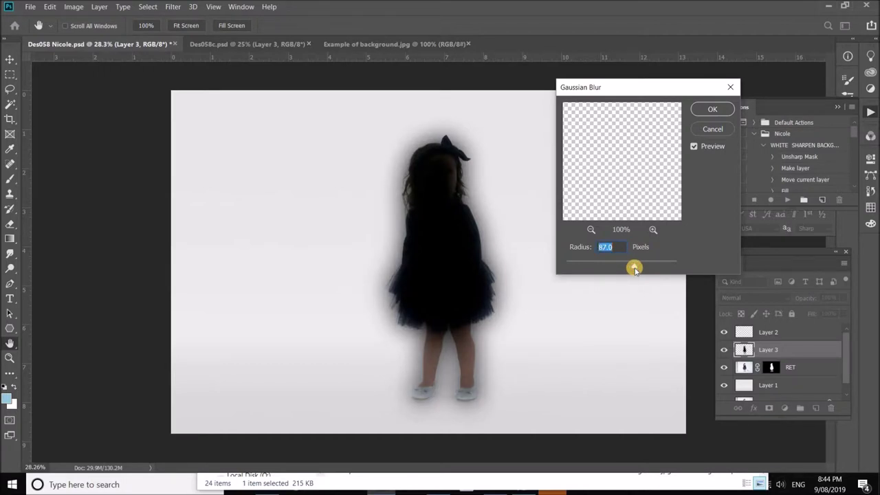
mouse_move(633, 269)
mouse_down()
mouse_move(582, 269)
mouse_move(640, 267)
mouse_up()
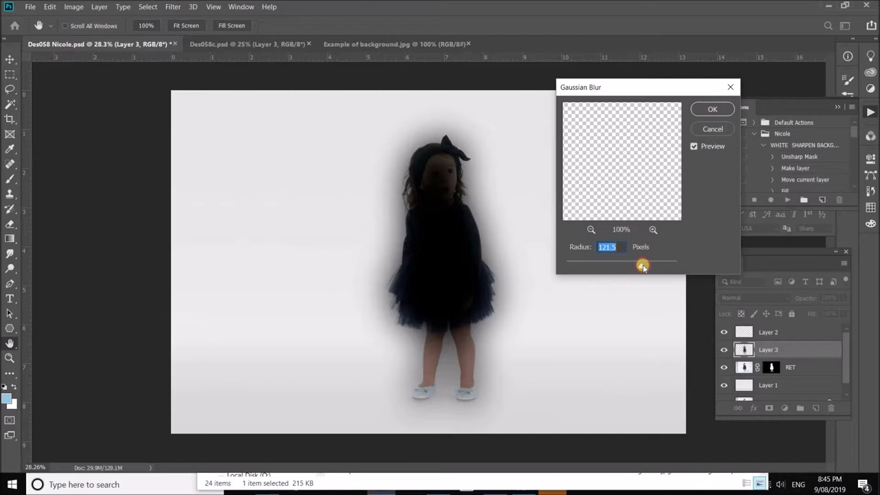
drag(643, 267, 642, 267)
click(712, 110)
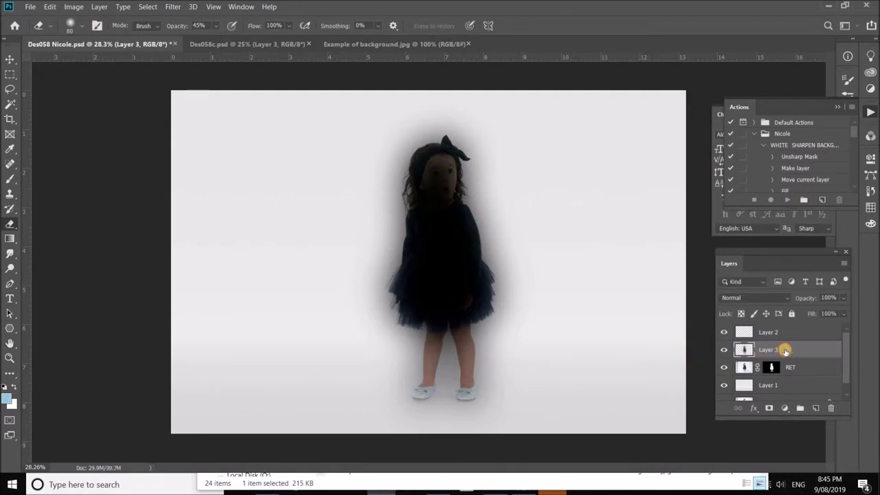
drag(786, 350, 785, 376)
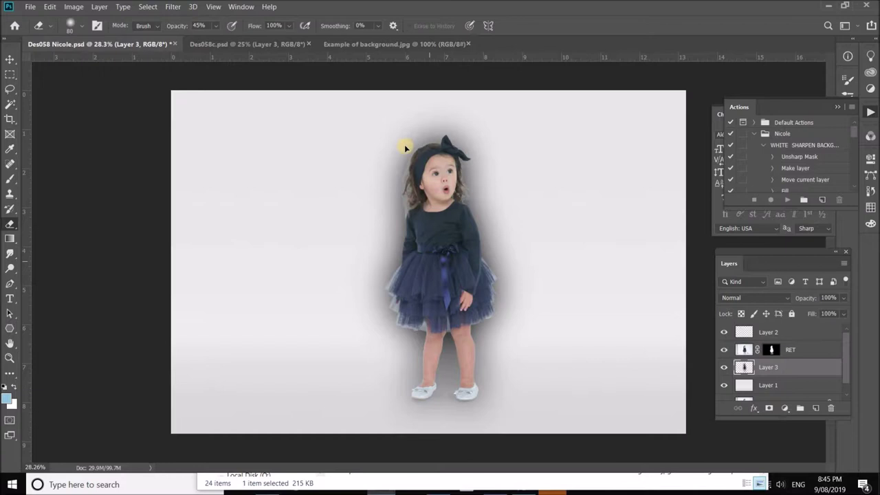
Transform the blurred silhouette into a wall shadow leaning to the girl's left side of the image, skewed about 15° and shortened to about 80% height
key(ctrl+t)
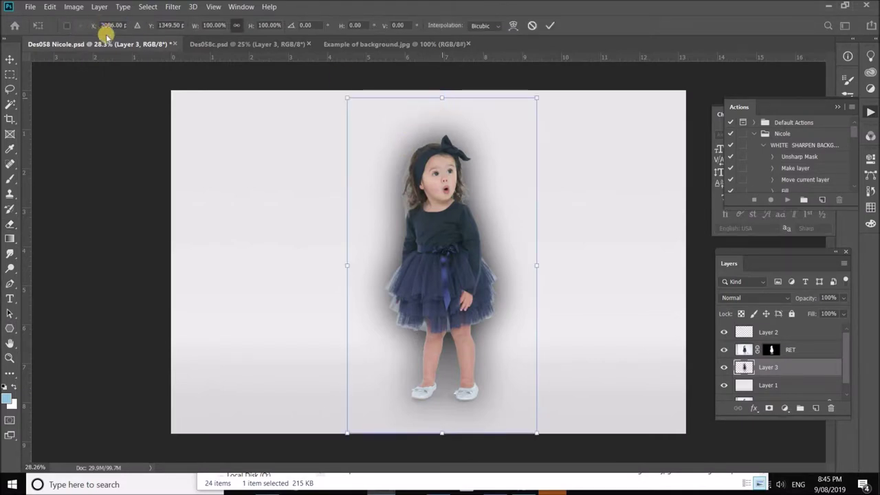
click(389, 43)
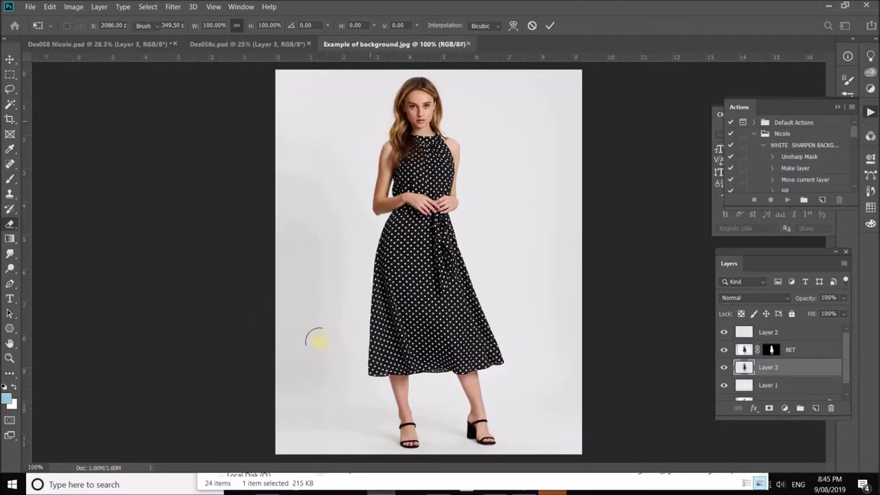
click(124, 44)
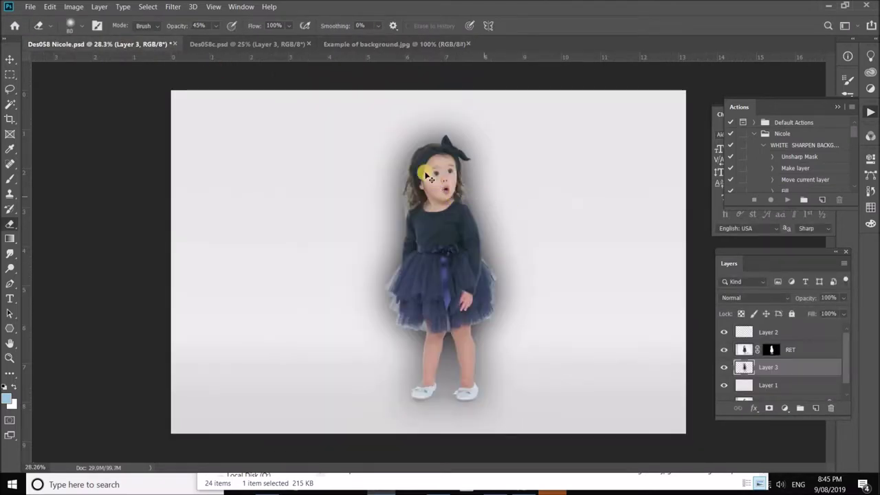
key(ctrl+t)
drag(443, 100, 375, 146)
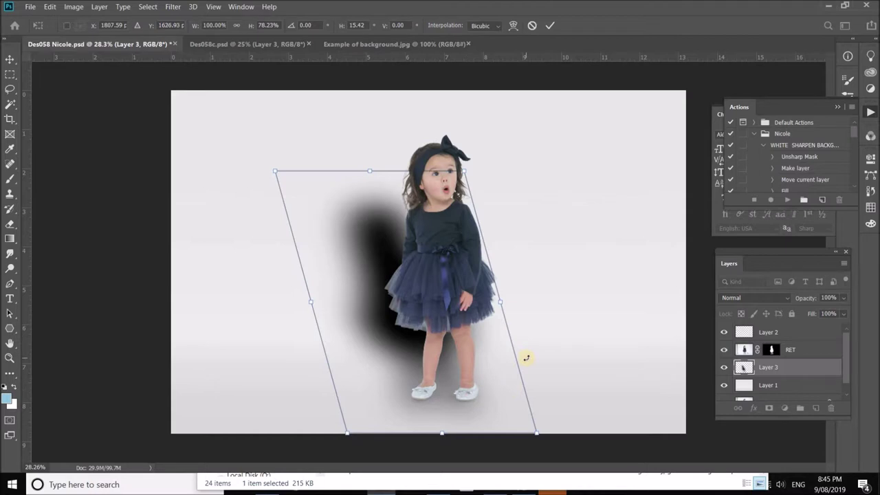
key(shift+Up)
key(Left)
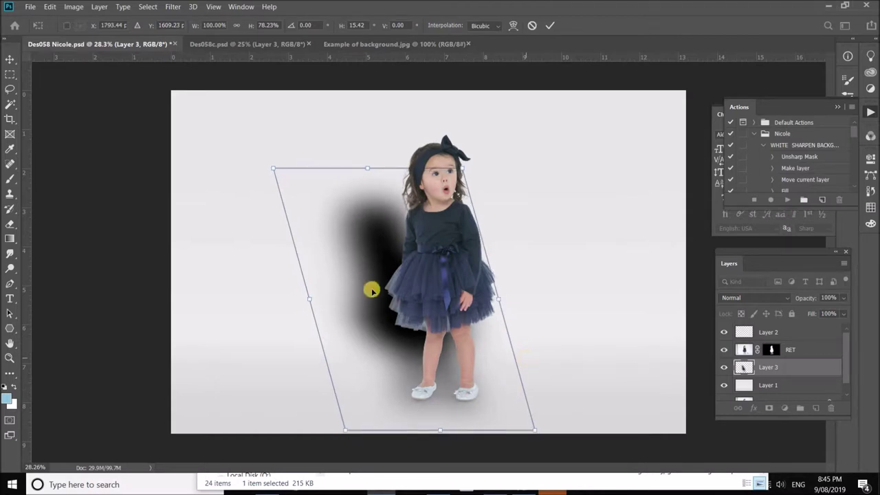
drag(370, 165, 367, 155)
key(Return)
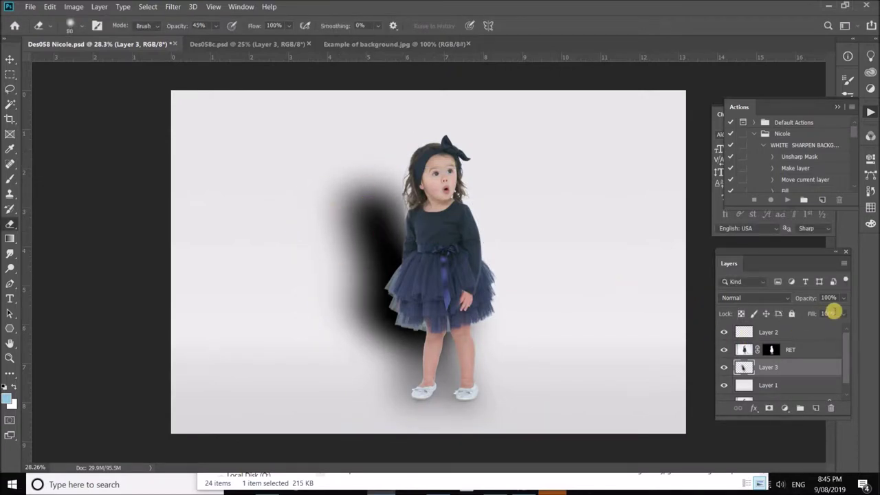
Lower the opacity of the wall shadow on Layer 3 to 16%
click(844, 299)
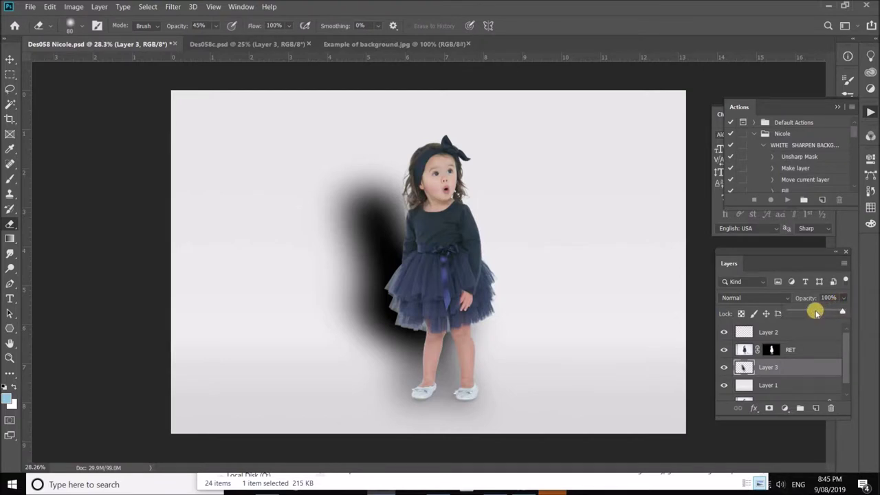
drag(813, 311, 799, 319)
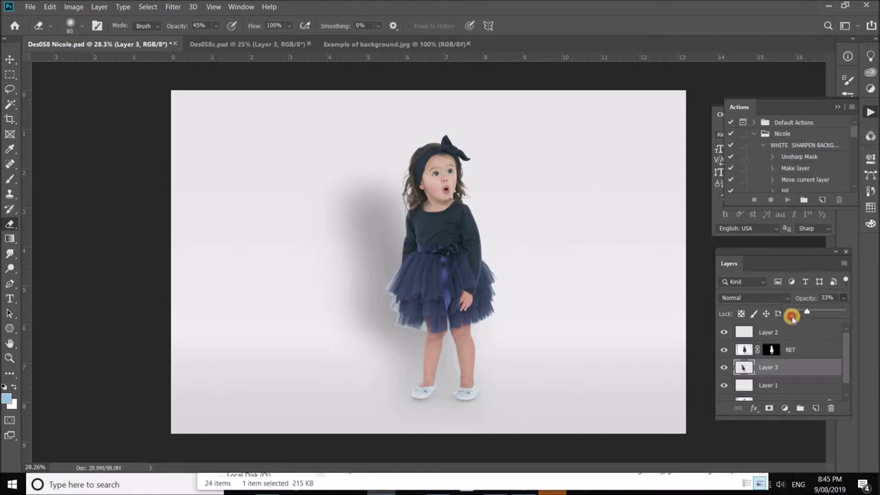
drag(798, 312, 801, 313)
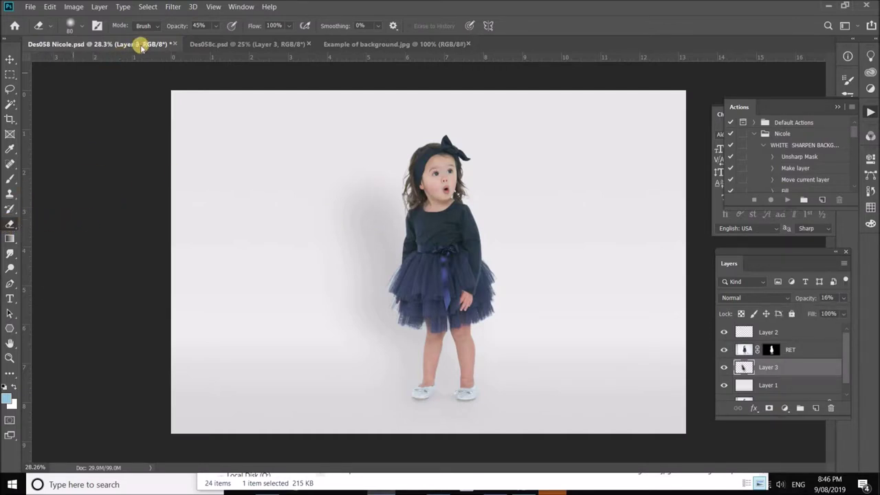
Set the eraser to 27% opacity and 464 px and softly fade the outer edges of the wall shadow
click(215, 26)
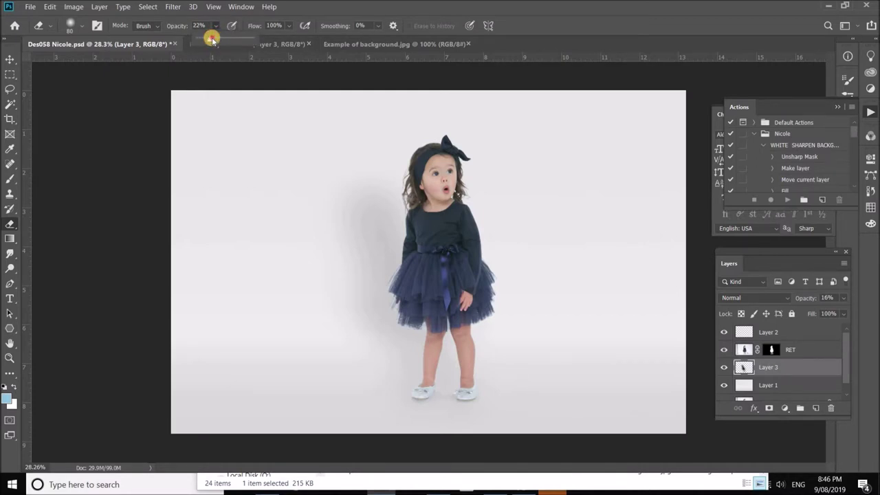
drag(213, 38, 215, 38)
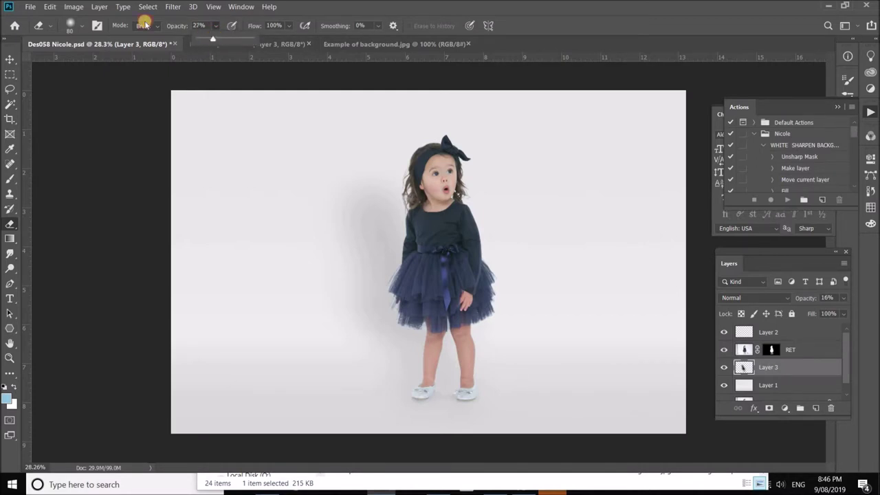
click(82, 26)
click(124, 62)
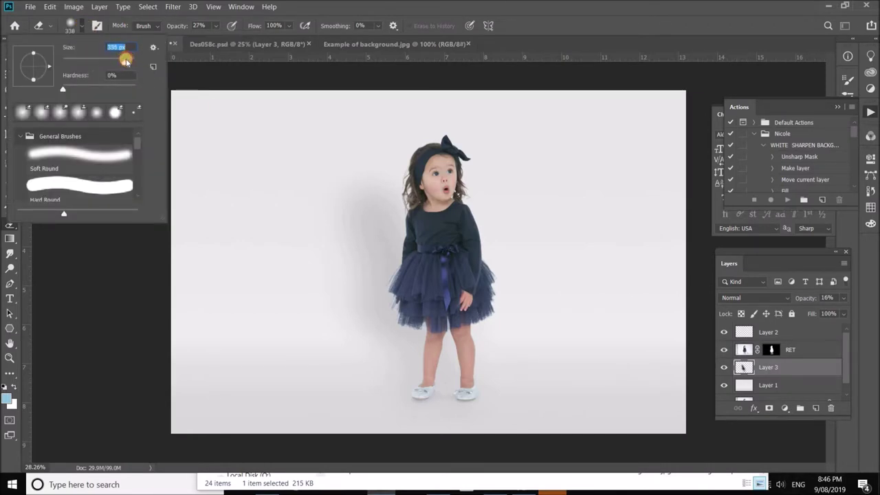
drag(127, 61, 128, 62)
key(Return)
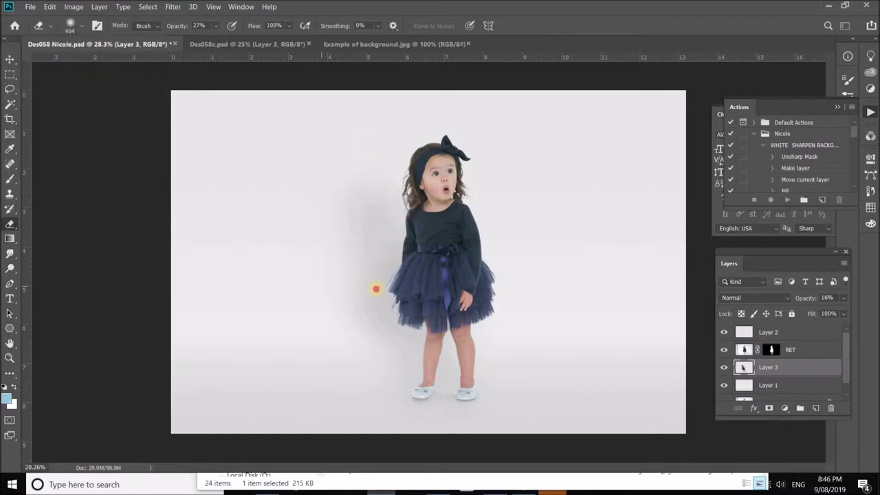
click(425, 227)
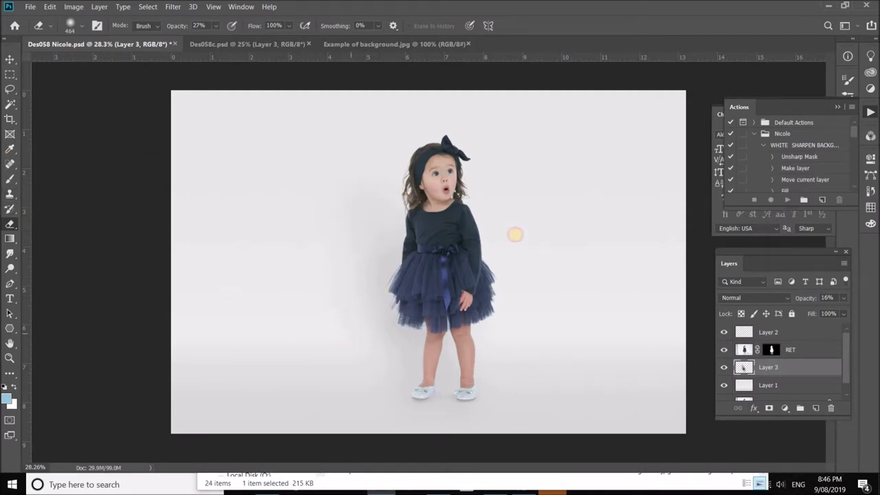
Check the wall shadow by toggling Layer 3's visibility and comparing it with the example background image
click(724, 367)
click(726, 367)
mouse_move(488, 273)
mouse_down()
mouse_move(432, 309)
mouse_move(418, 297)
mouse_up()
key(ctrl+shift+Tab)
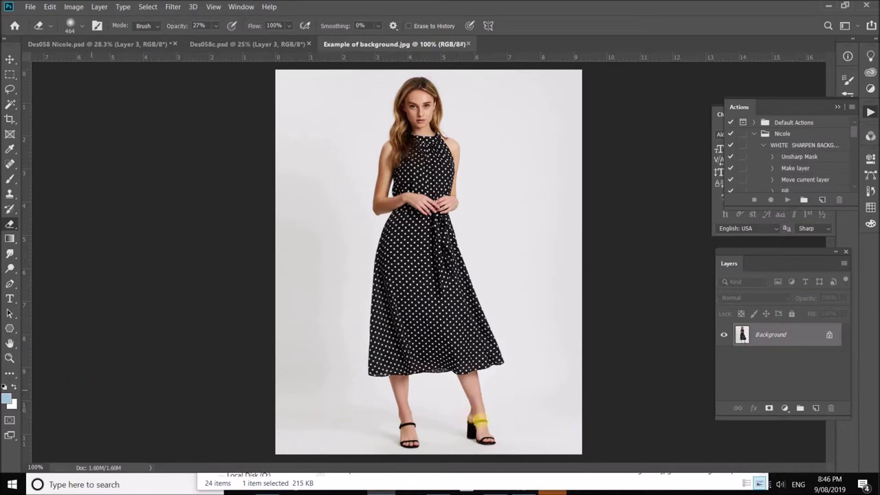
click(127, 45)
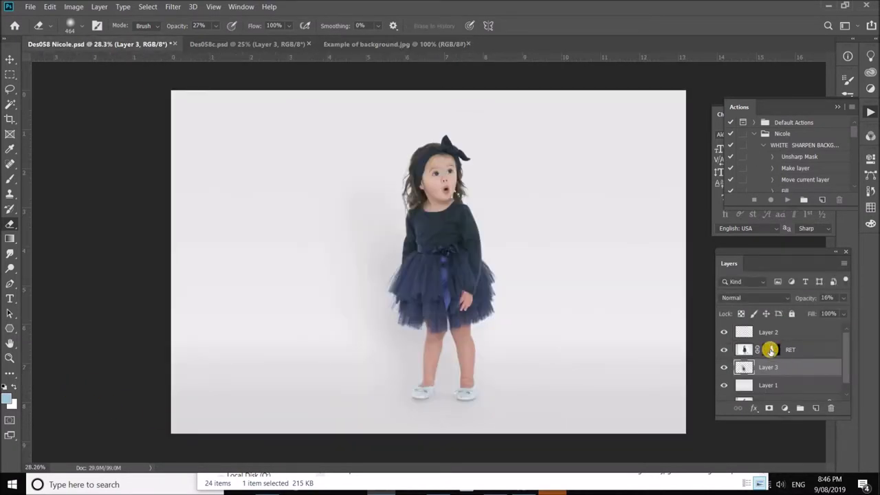
Add a new empty layer and place it directly beneath RET, above Layer 3
click(770, 350)
click(817, 408)
mouse_move(802, 351)
mouse_down()
mouse_move(794, 370)
mouse_move(806, 371)
mouse_move(805, 351)
mouse_up()
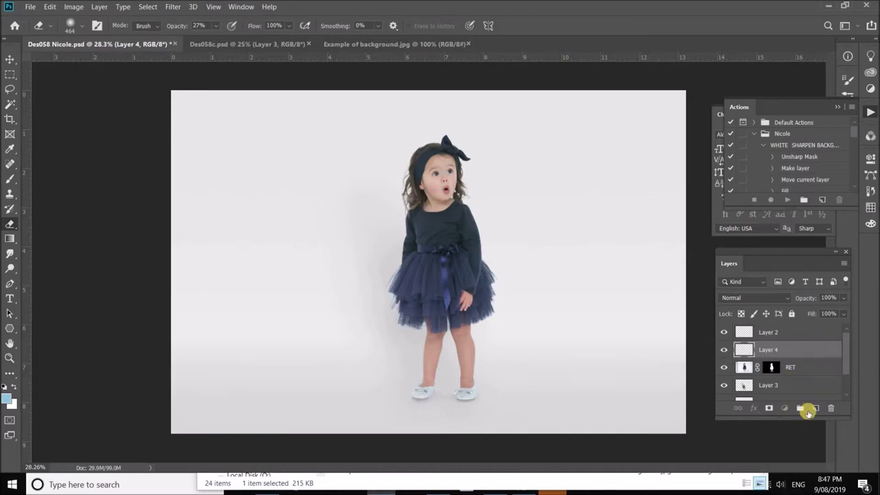
click(798, 355)
drag(797, 355, 798, 376)
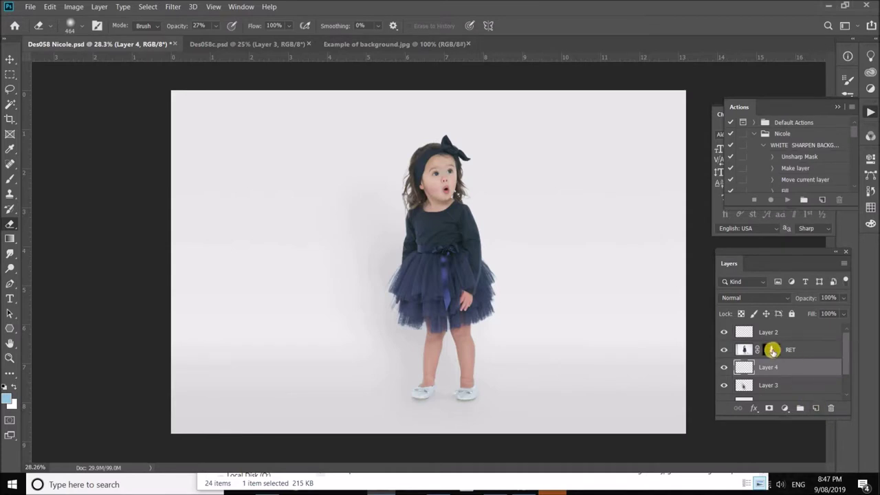
Load the RET layer mask as a selection and make Layer 4 the active layer
click(772, 350)
right_click(772, 350)
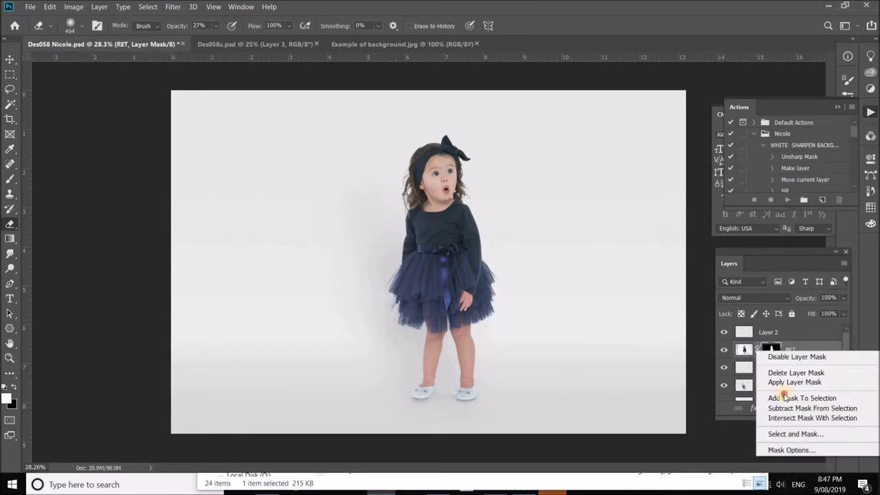
click(802, 398)
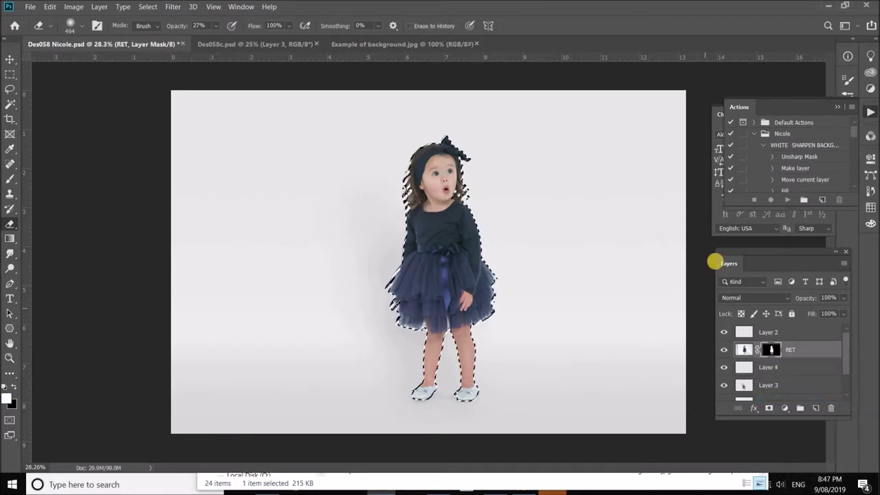
click(776, 367)
Fill the girl-shaped selection on Layer 4 with black at 100% opacity and move the layer above RET
click(49, 7)
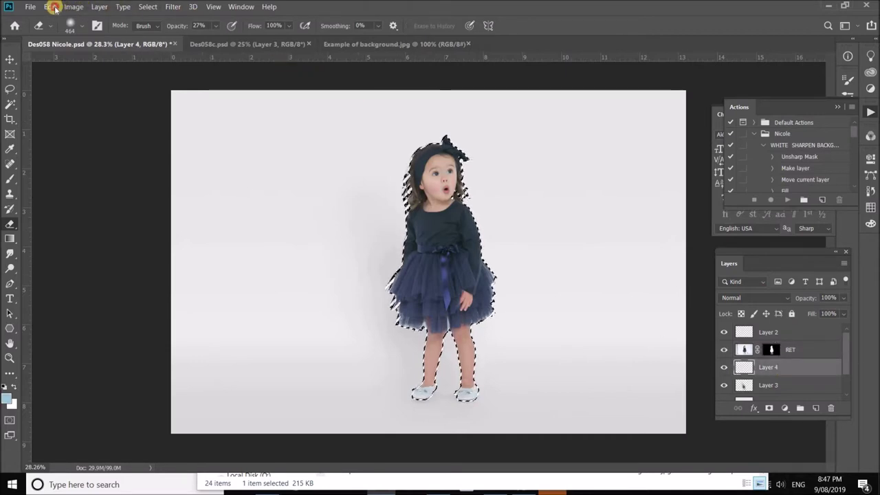
click(180, 176)
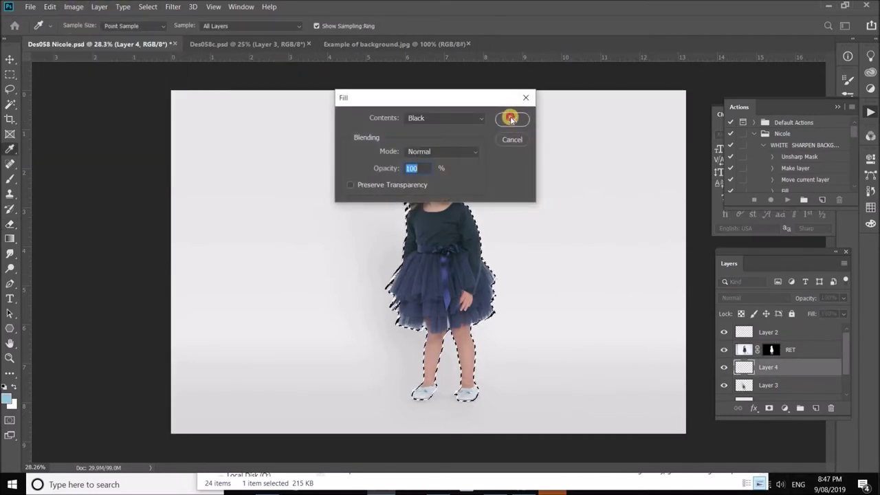
key(Return)
drag(782, 362, 784, 342)
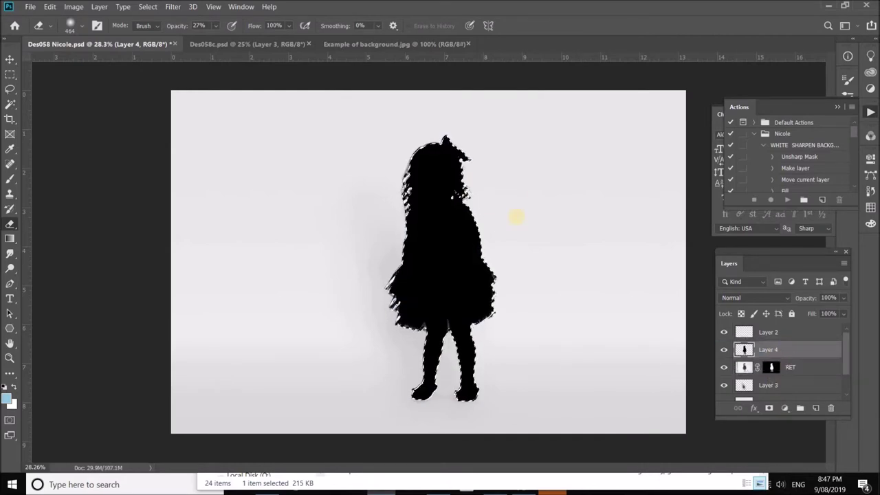
Deselect and apply a 42.9 px Gaussian Blur to the Layer 4 silhouette, moving the layer back beneath RET
key(ctrl+d)
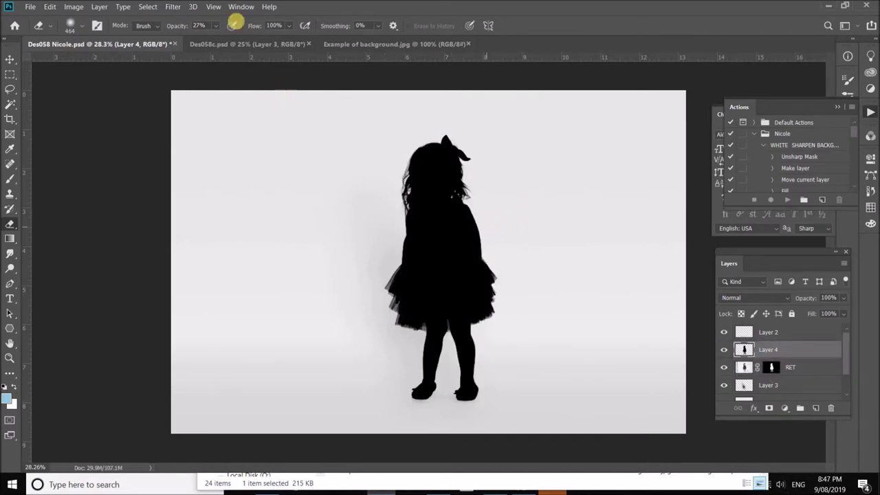
click(173, 7)
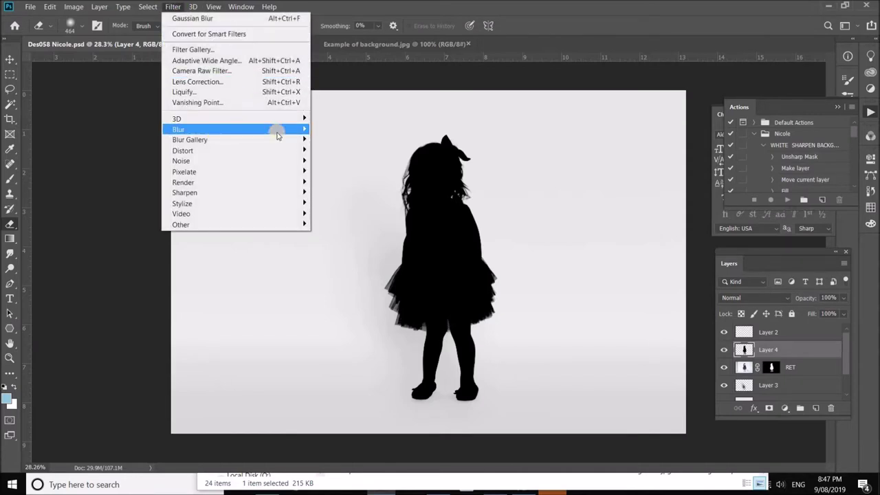
mouse_move(235, 129)
click(340, 171)
drag(663, 266, 627, 269)
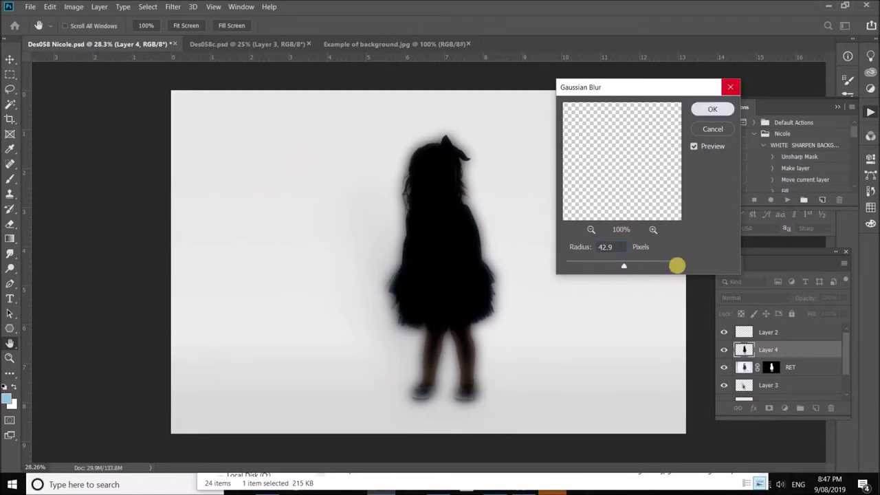
key(Return)
drag(802, 370, 802, 372)
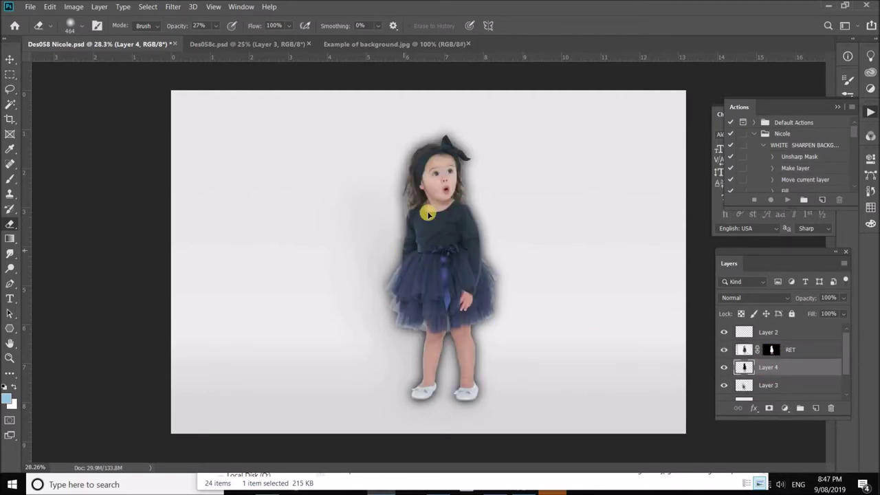
Flatten the Layer 4 silhouette to 13.58% height, skew it about 81.4° along the floor, and align its base with the girl's shoes
key(ctrl+t)
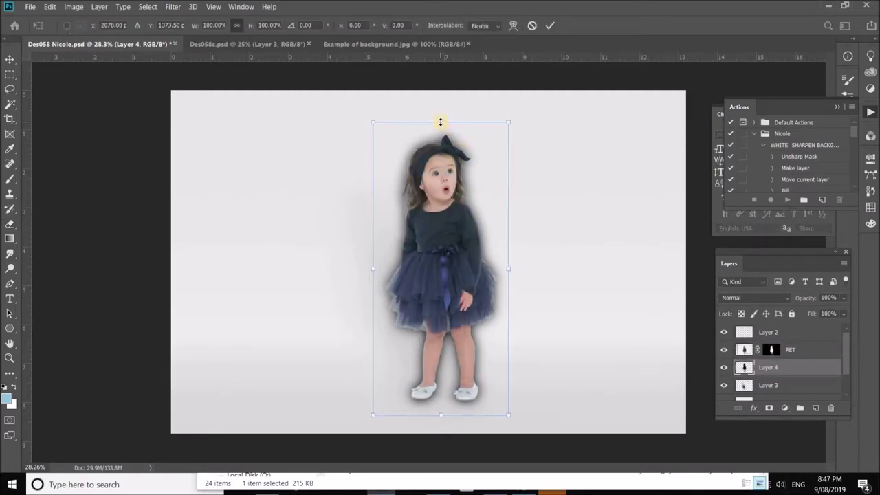
drag(441, 129, 160, 393)
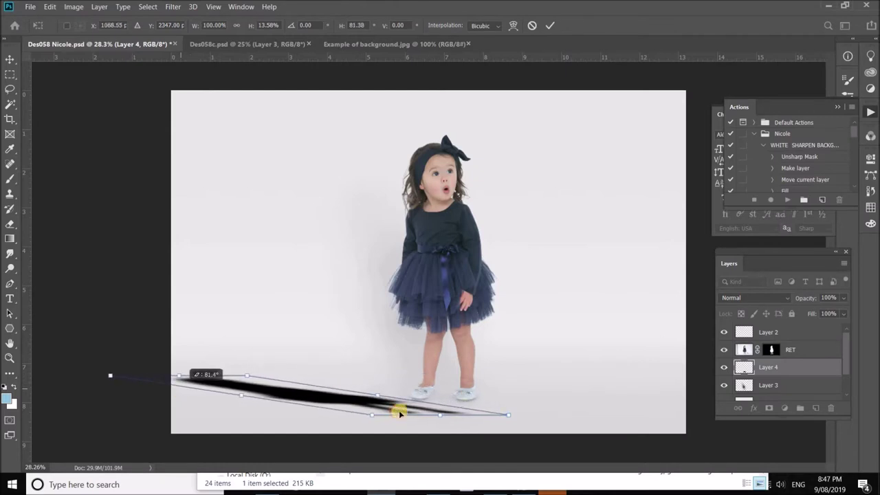
mouse_move(445, 406)
mouse_down()
mouse_move(456, 393)
mouse_move(448, 398)
mouse_up()
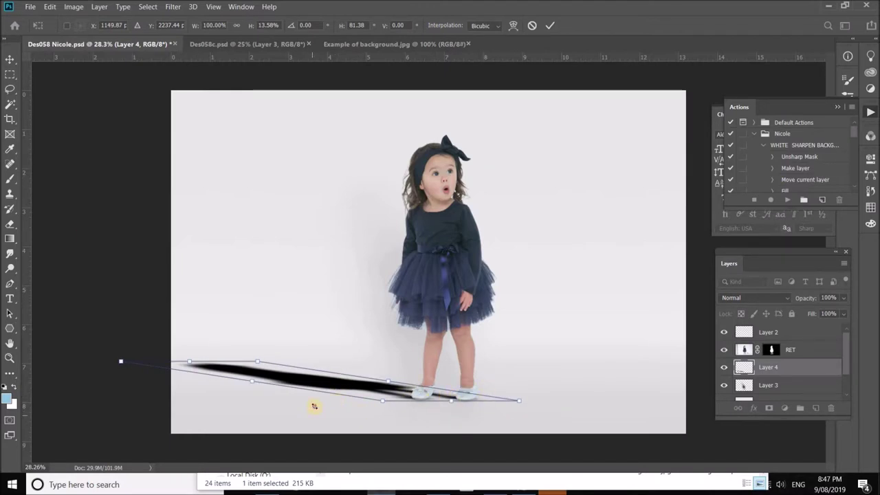
double_click(306, 372)
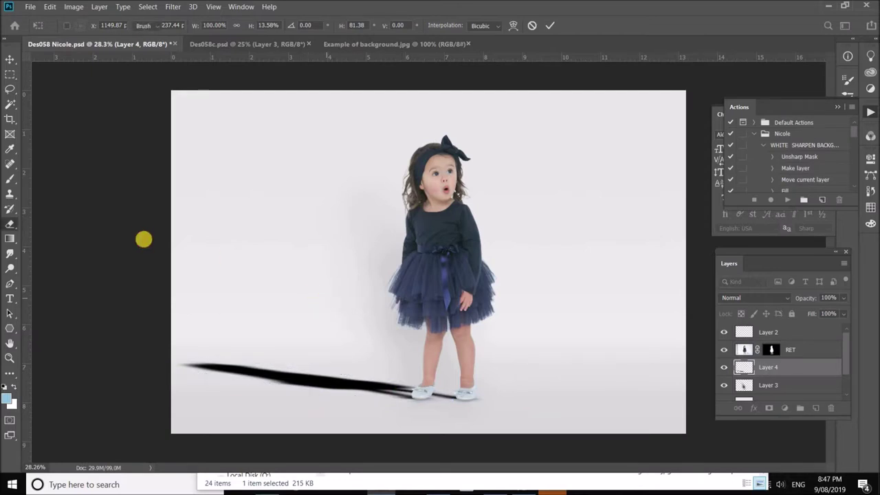
Lower Layer 4's opacity to 3% to make the cast floor shadow faint
key(e)
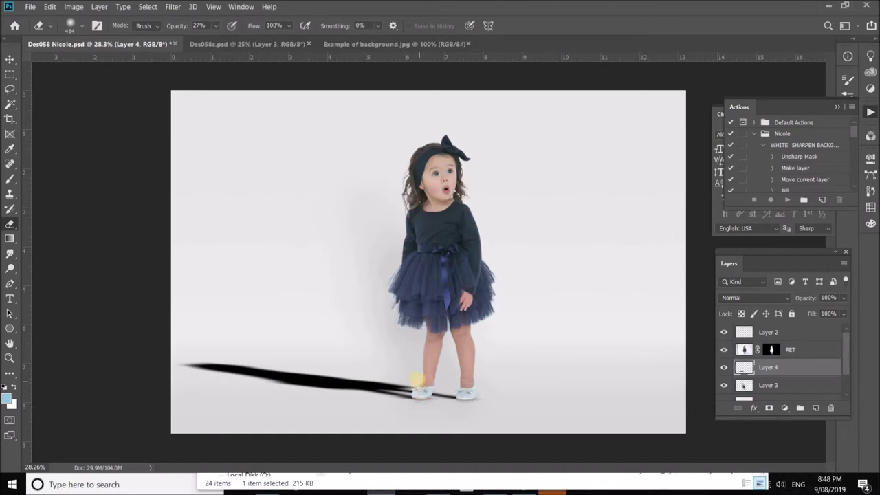
click(844, 298)
drag(810, 313, 786, 315)
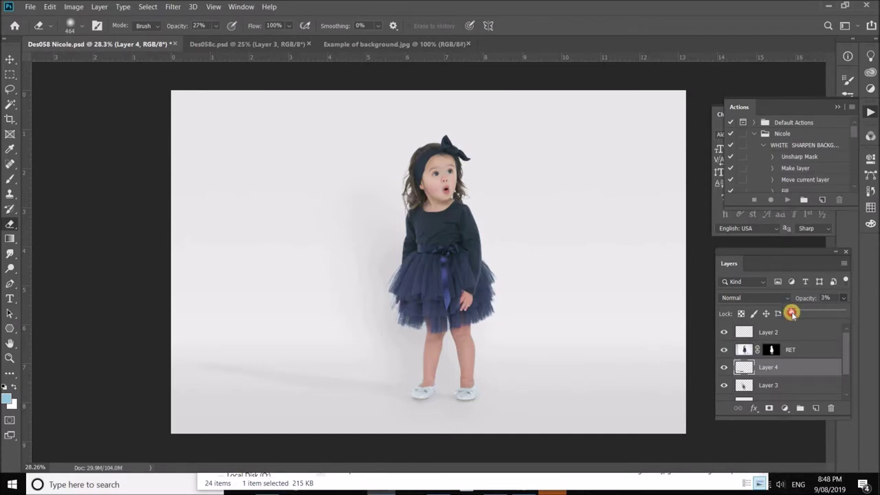
drag(792, 314, 793, 314)
Fade the far end of the floor shadow with the 27% eraser and compare the image with Layer 4 hidden and shown
click(150, 369)
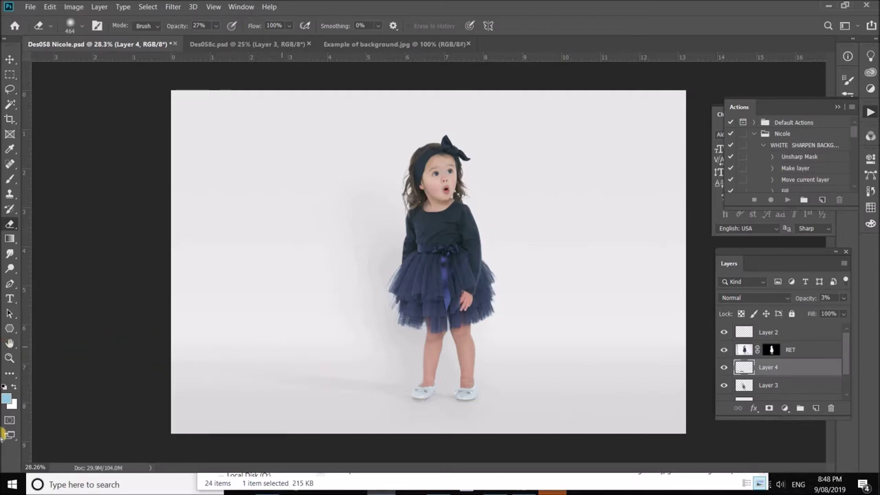
click(725, 368)
click(725, 368)
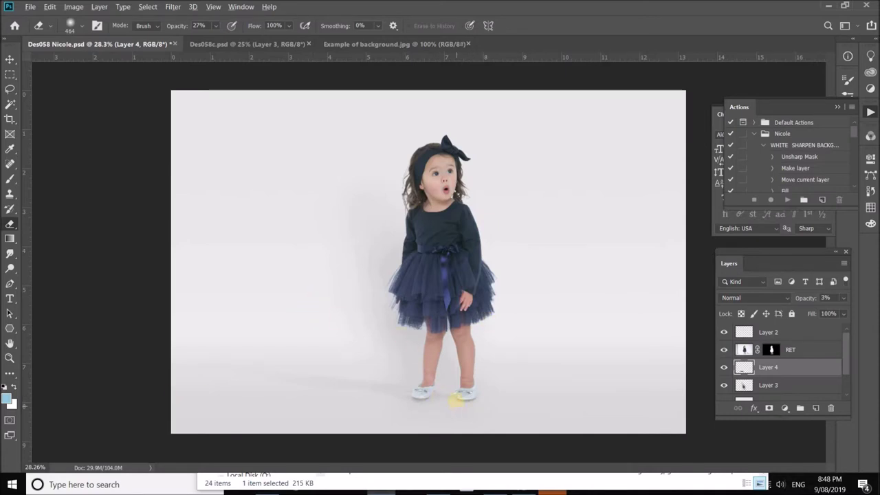
Inspect the shadow where it meets the shoe soles and nudge Layer 4 slightly into alignment
scroll(456, 401, up, 8)
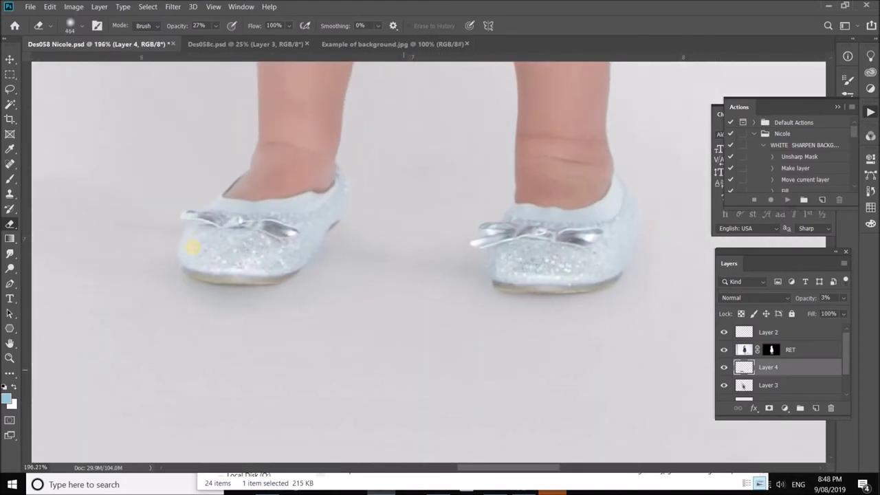
scroll(192, 247, down, 1)
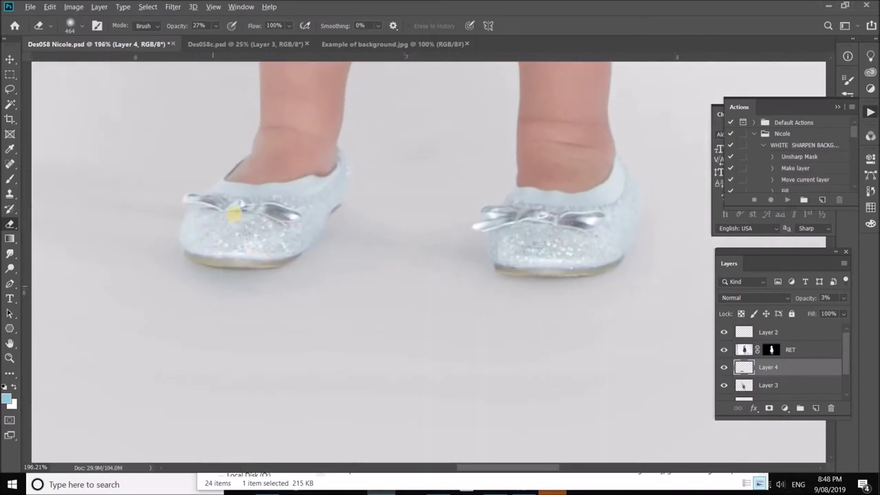
scroll(275, 227, up, 3)
scroll(293, 278, up, 3)
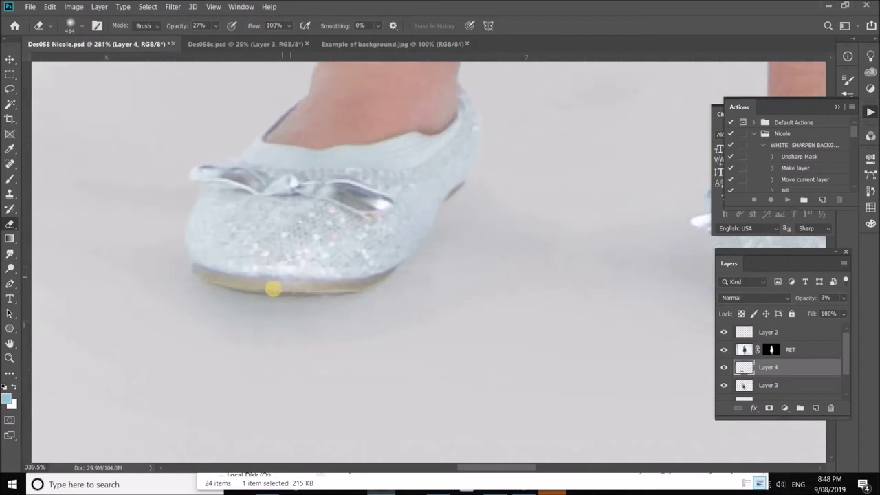
scroll(339, 272, down, 3)
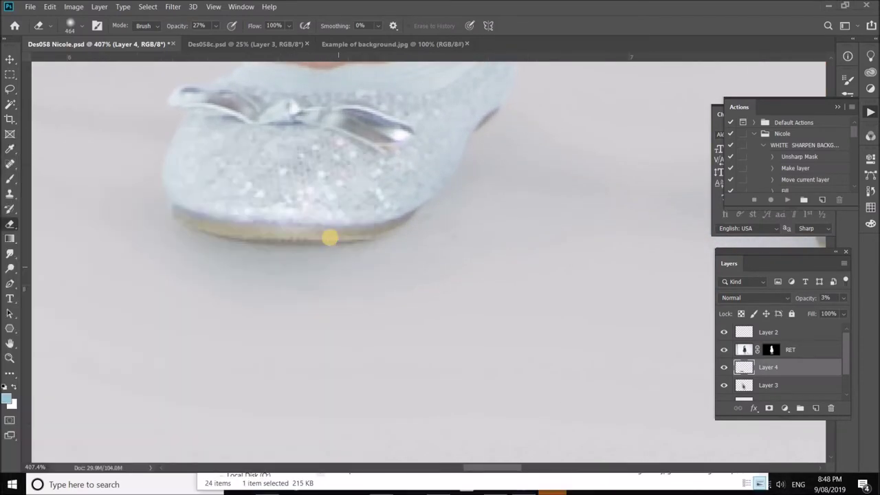
scroll(306, 232, down, 3)
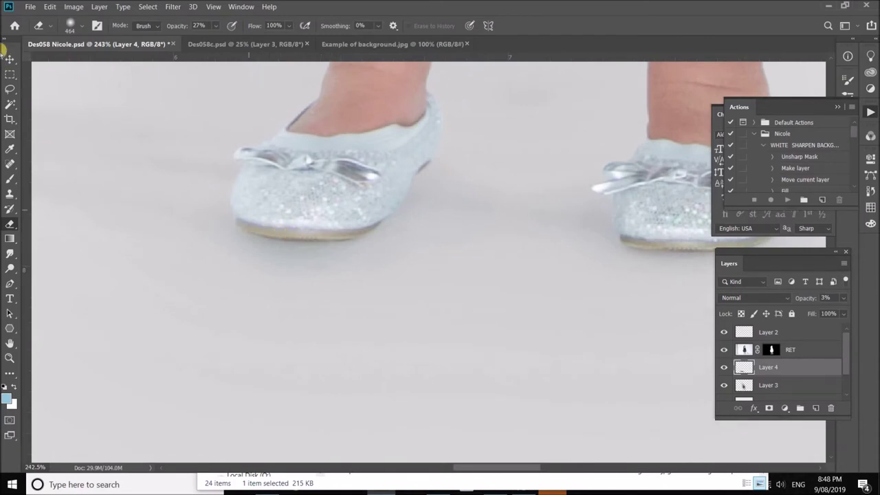
key(v)
drag(313, 253, 289, 249)
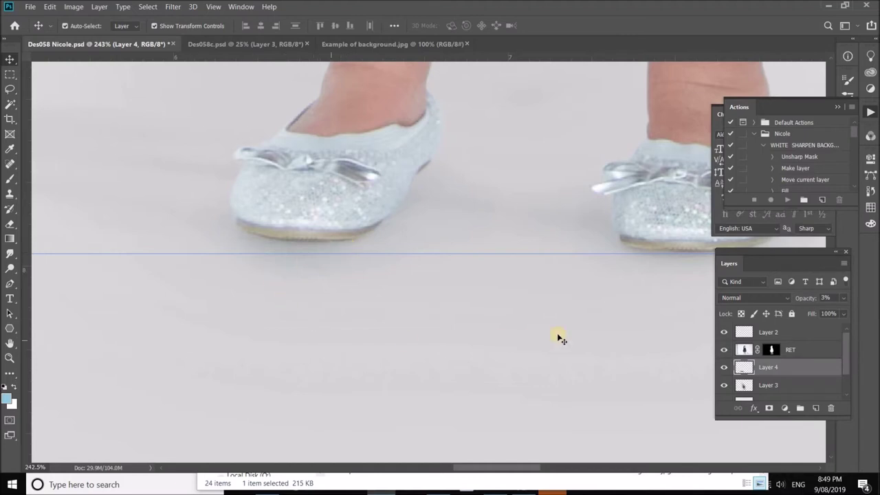
scroll(553, 251, down, 4)
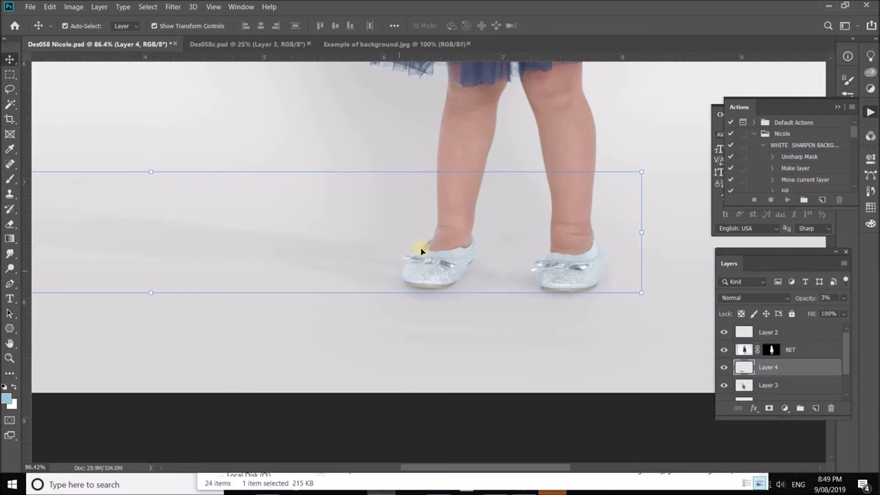
Add a new empty layer between RET and Layer 4 and set the brush's foreground colour to black (000000)
click(815, 408)
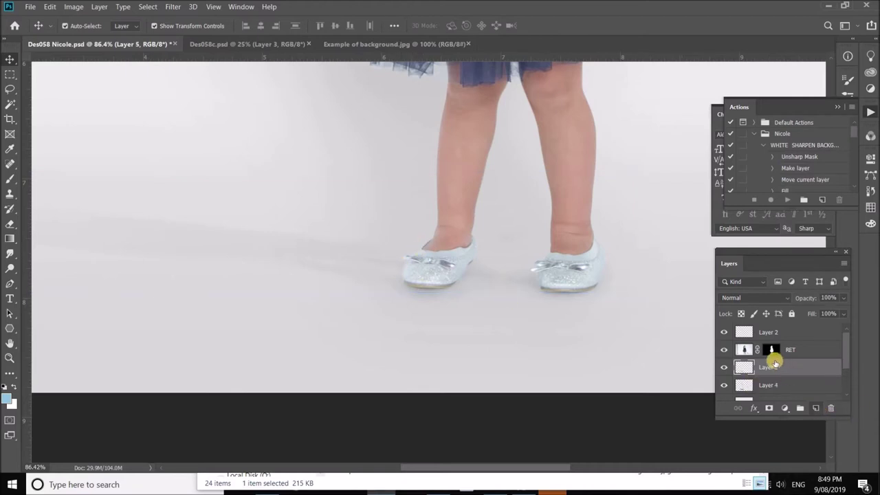
click(9, 177)
click(7, 399)
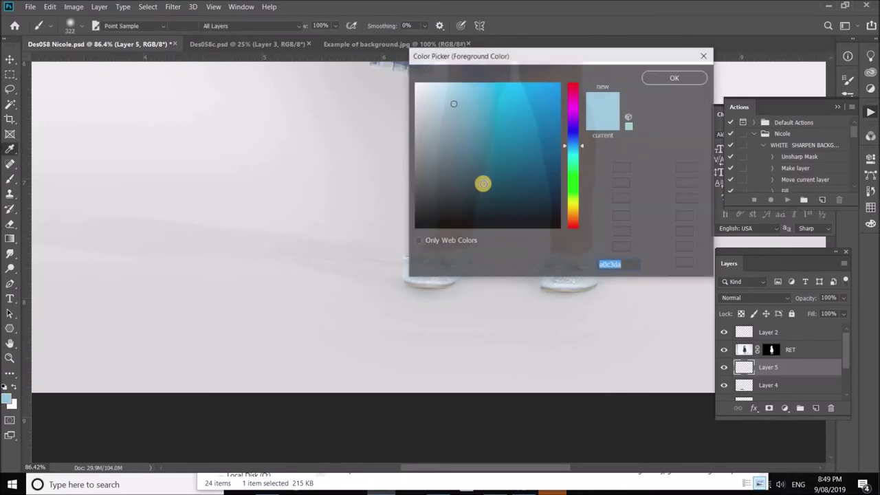
text(000000)
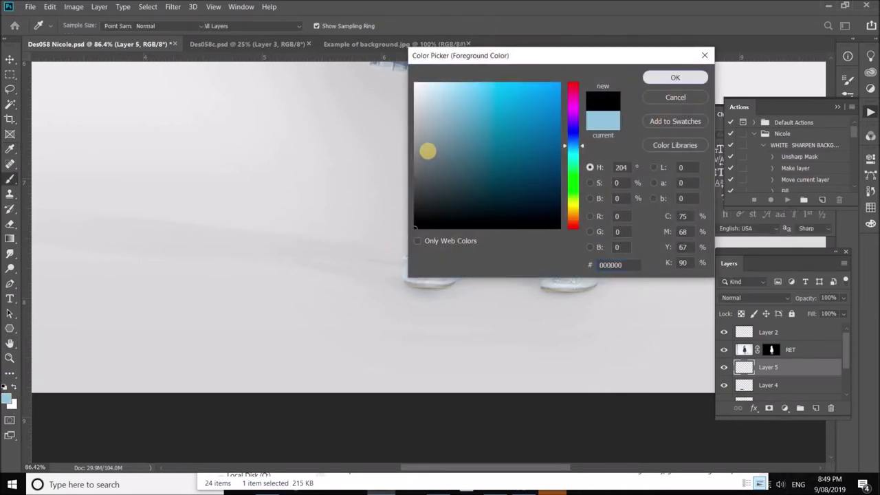
key(Return)
Paint soft contact shadows around the outer left edges of both shoes on Layer 5 with a 94 px brush at 14% opacity
click(262, 25)
click(253, 39)
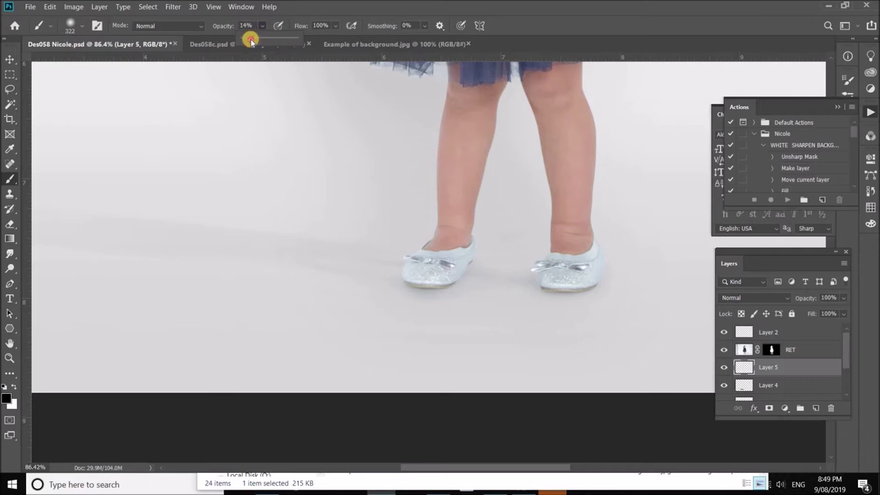
click(81, 27)
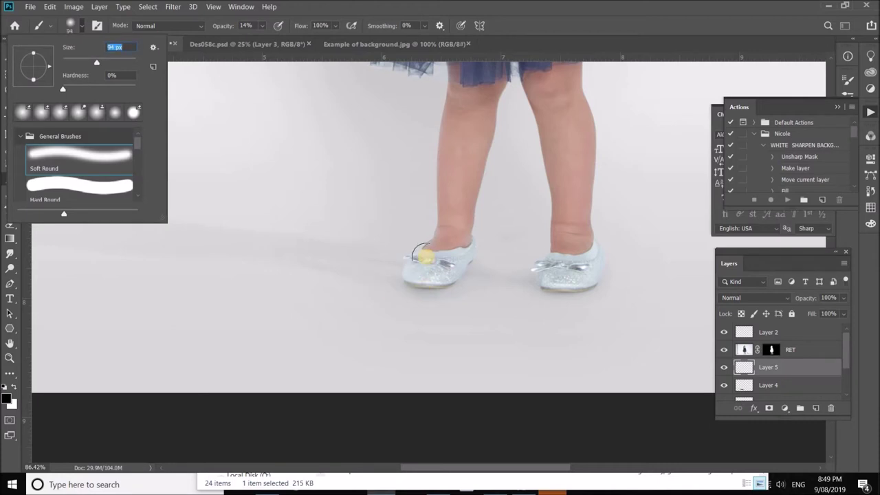
mouse_move(421, 249)
mouse_down()
mouse_move(397, 266)
mouse_move(418, 262)
mouse_move(410, 268)
mouse_up()
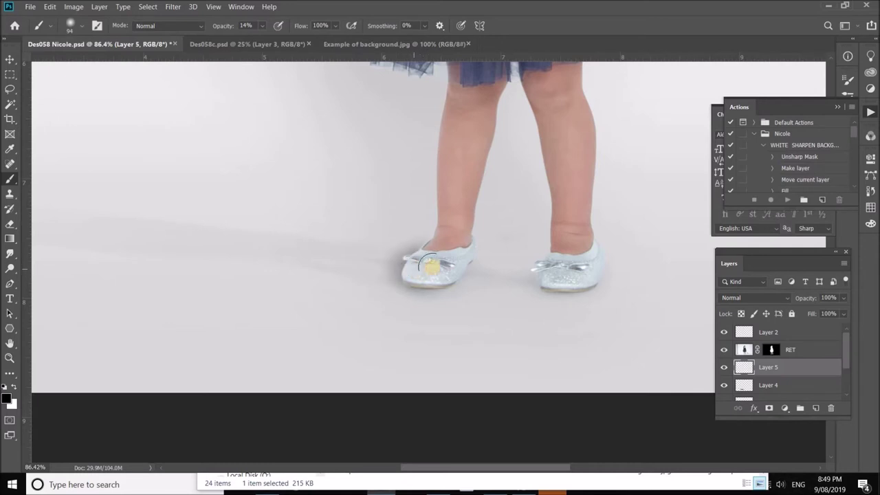
mouse_move(430, 265)
mouse_down()
mouse_move(413, 269)
mouse_move(570, 261)
mouse_move(553, 260)
mouse_move(530, 263)
mouse_move(565, 262)
mouse_move(540, 275)
mouse_move(564, 268)
mouse_move(552, 265)
mouse_move(569, 274)
mouse_up()
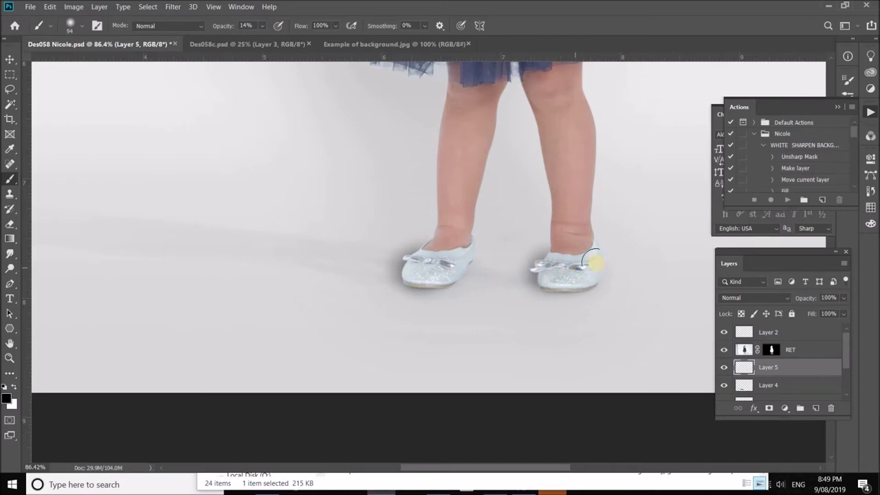
Erase the excess contact shadow around the shoes with an 84 px soft eraser at 63% opacity
click(9, 221)
right_click(114, 67)
drag(114, 62, 110, 62)
key(bracketleft)
key(bracketleft)
key(bracketleft)
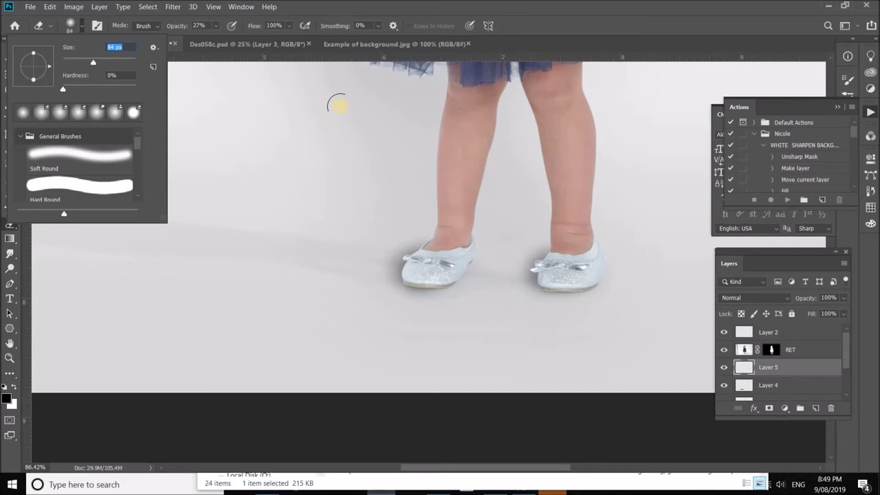
click(216, 25)
key(6)
key(3)
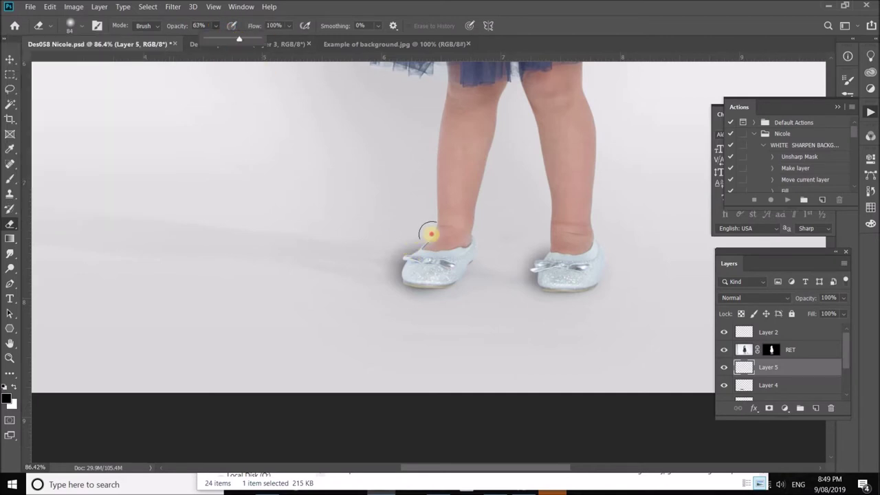
click(426, 239)
drag(396, 310, 385, 302)
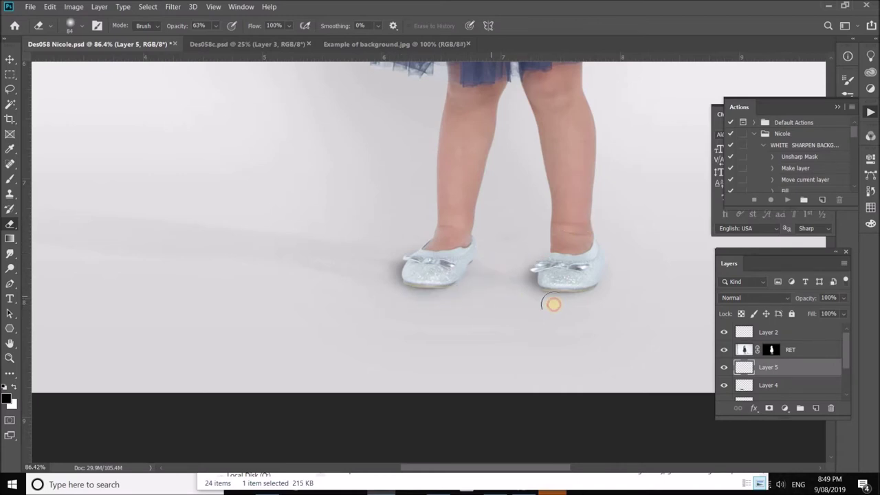
Reduce Layer 5's opacity to 82% and check the contact shadows against the whole image
scroll(598, 296, down, 6)
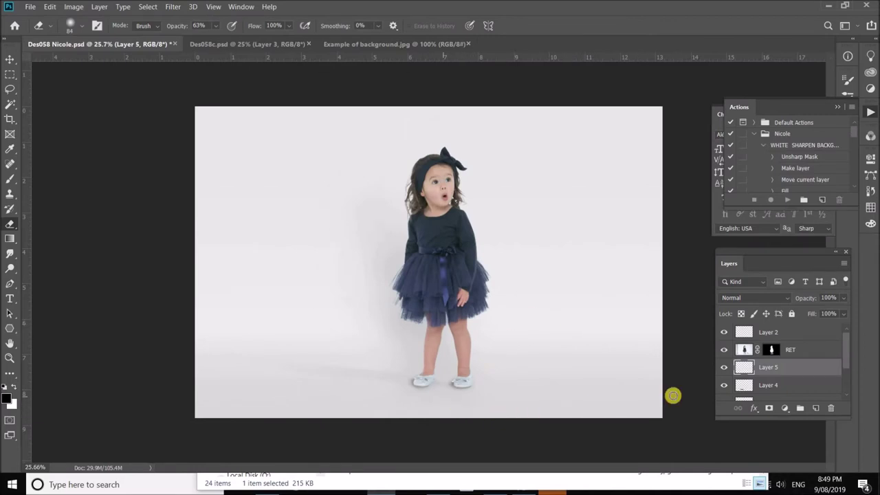
click(841, 313)
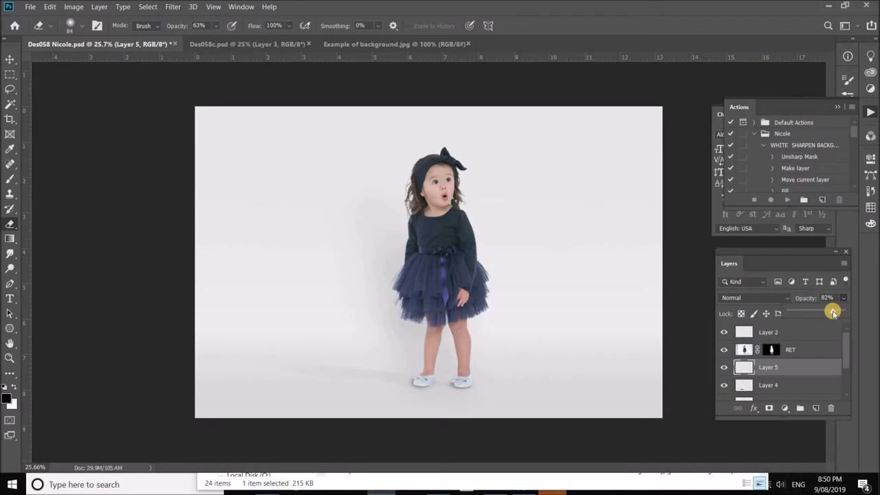
scroll(419, 396, up, 3)
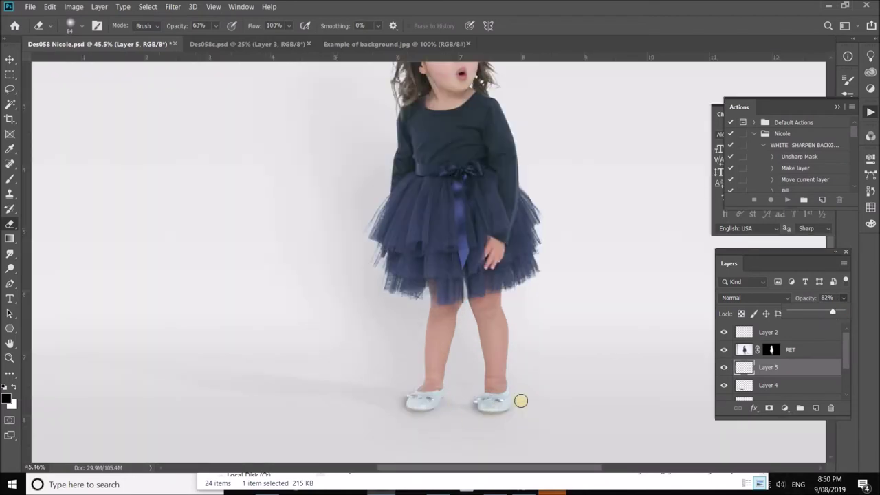
scroll(503, 342, down, 3)
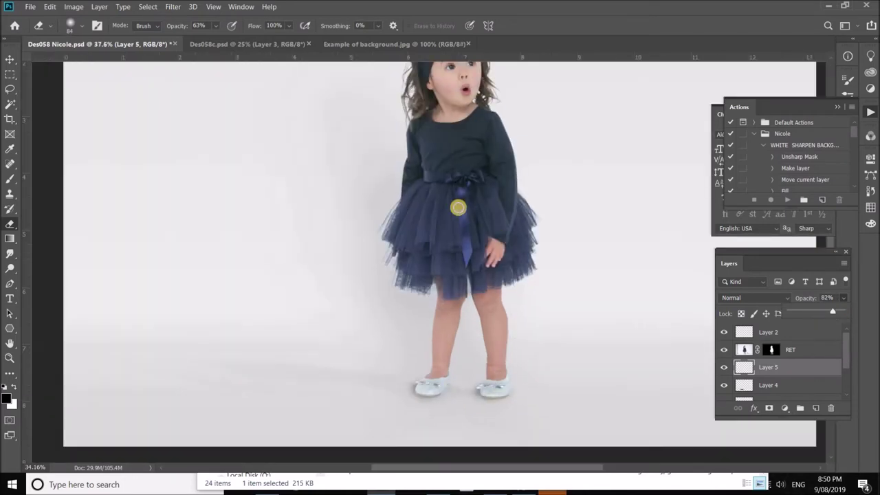
scroll(410, 203, down, 2)
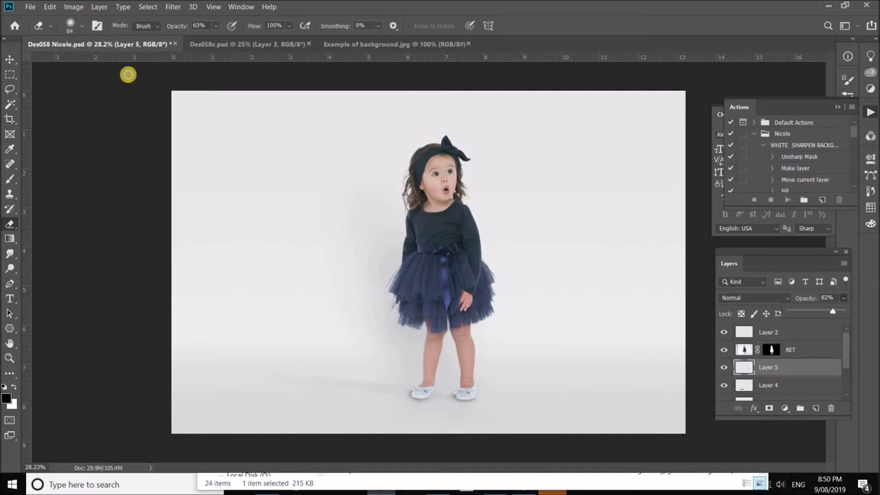
Compare the composite with the reference photo Example of background.jpg and return to Des058 Nicole.psd
key(v)
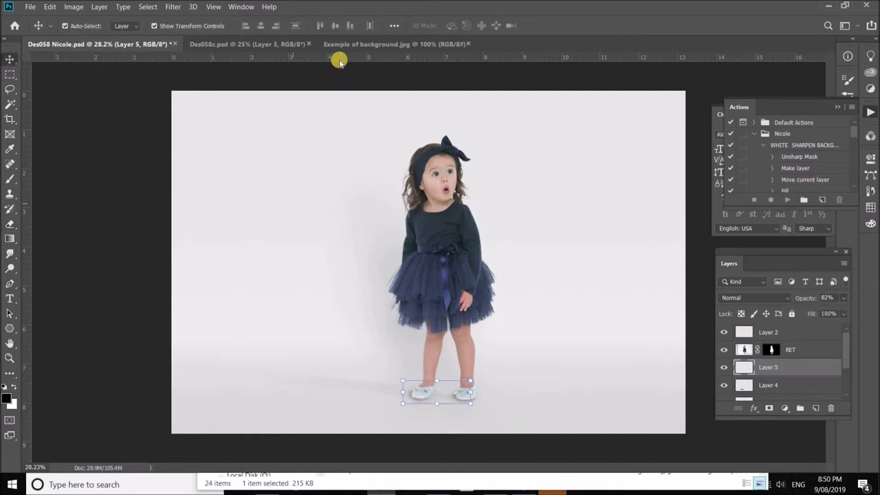
click(375, 44)
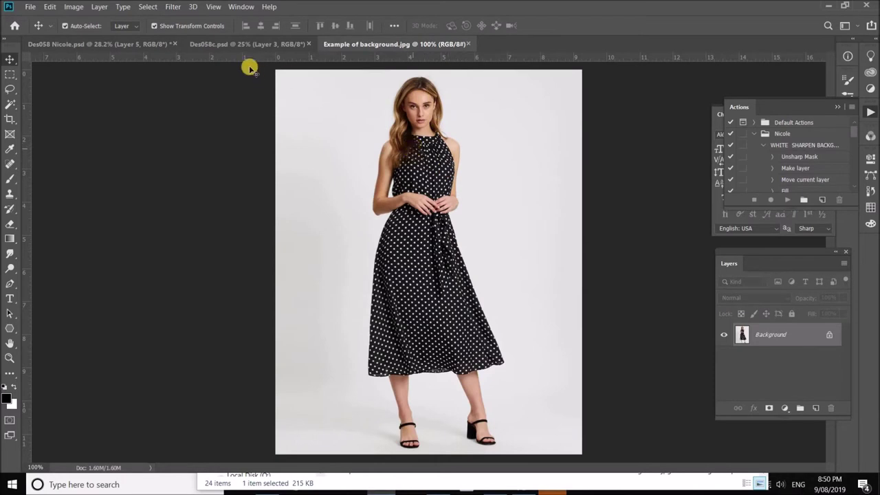
click(130, 43)
Apply Levels to the RET layer's image with midtones 0.87 and white input 241, and compare the girl before and after
click(745, 350)
click(744, 351)
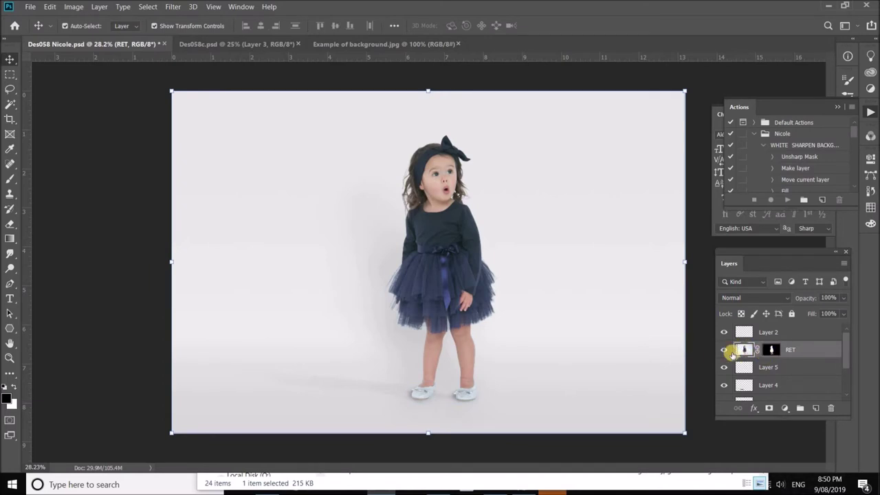
click(76, 8)
mouse_move(90, 34)
key(Return)
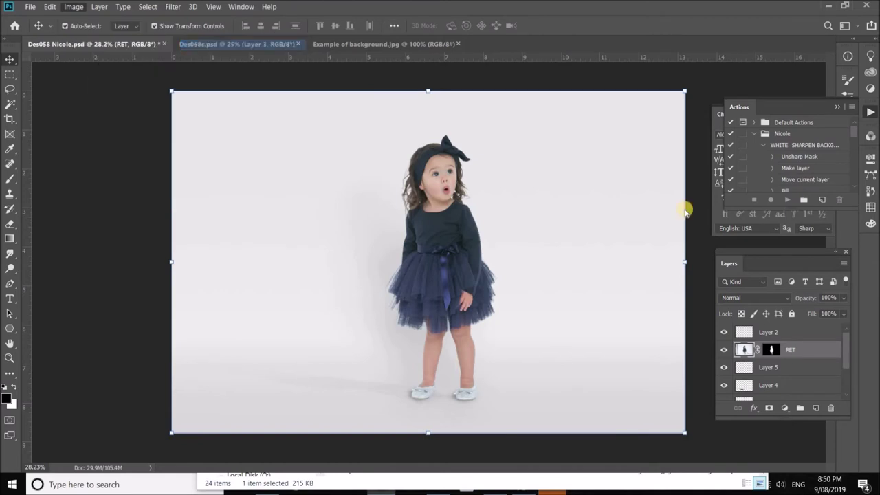
drag(672, 240, 667, 241)
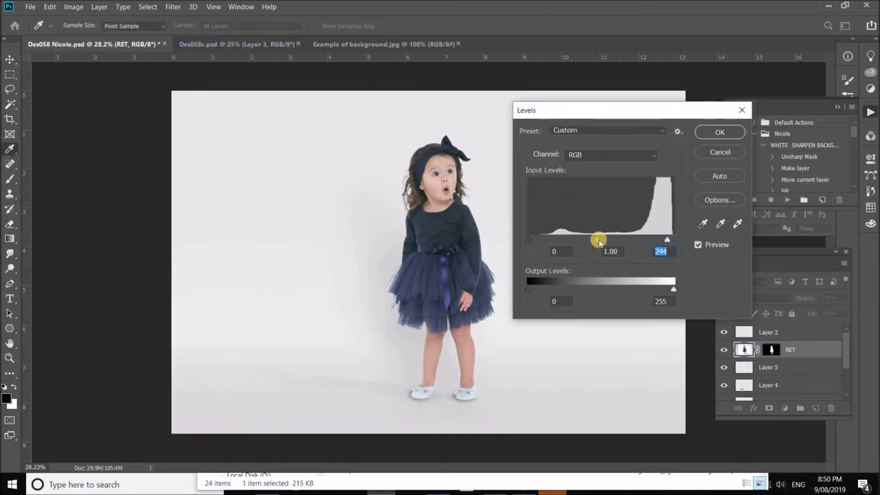
drag(602, 241, 606, 241)
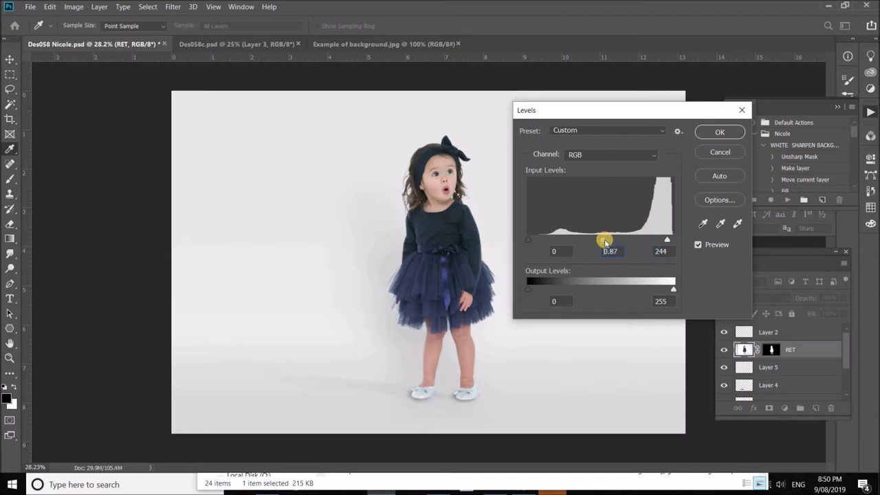
drag(666, 240, 667, 243)
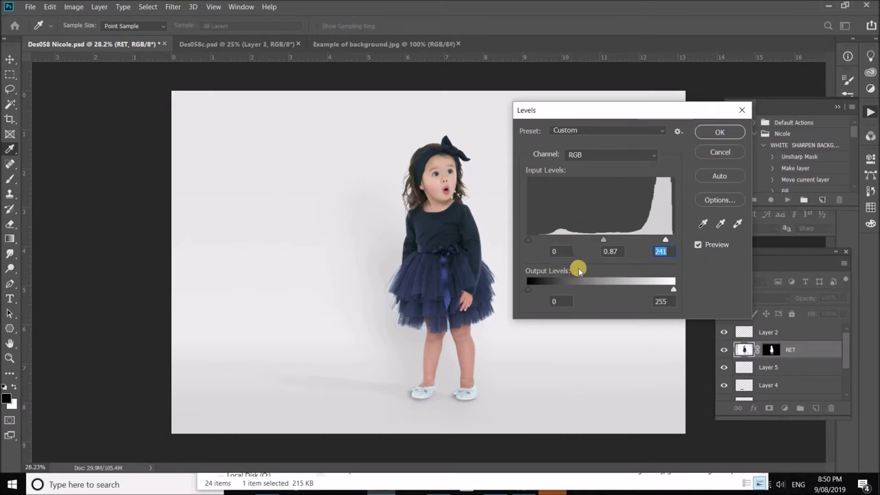
click(720, 131)
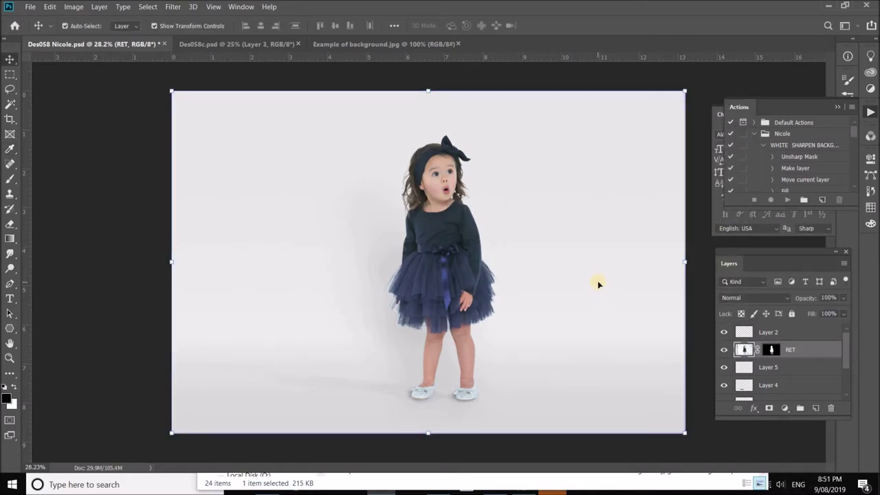
click(74, 6)
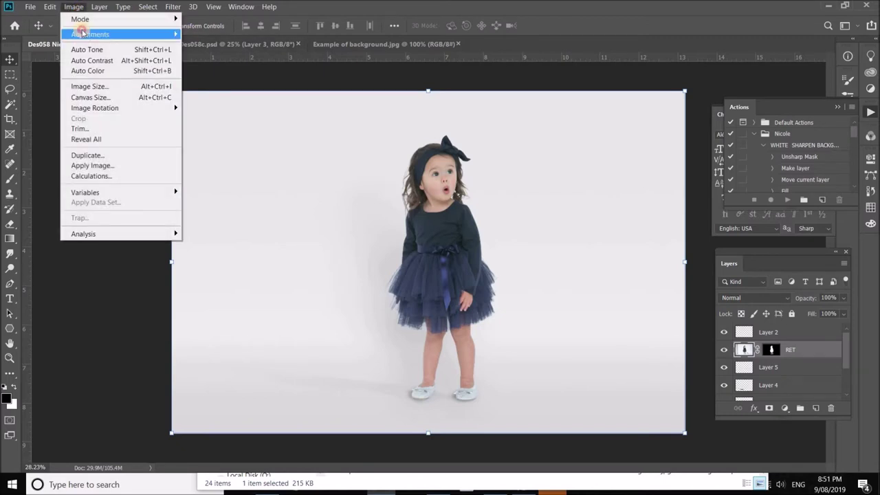
mouse_move(49, 7)
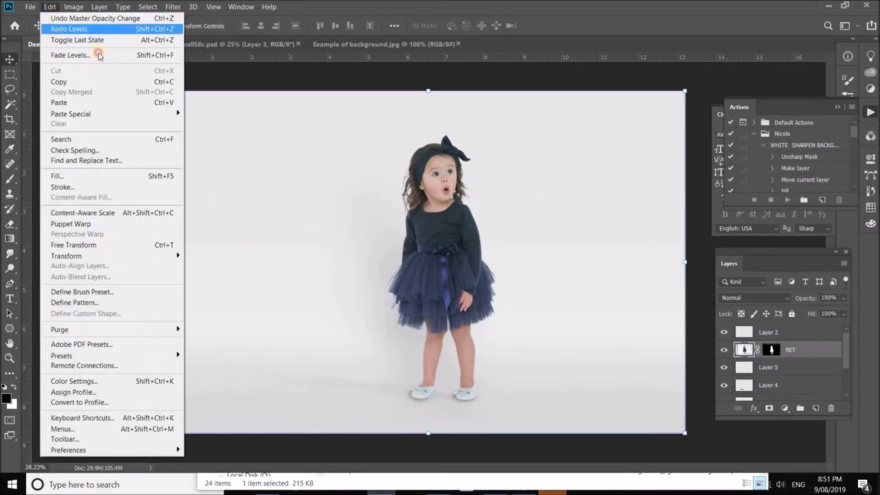
click(98, 55)
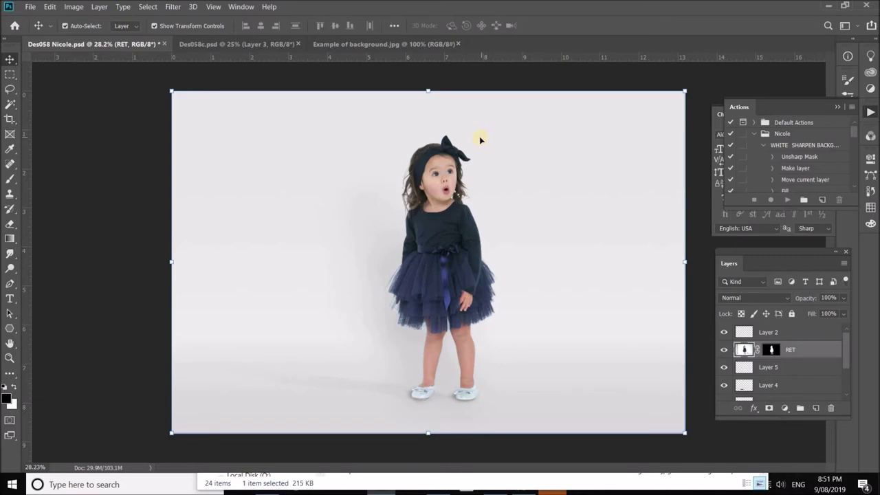
click(173, 6)
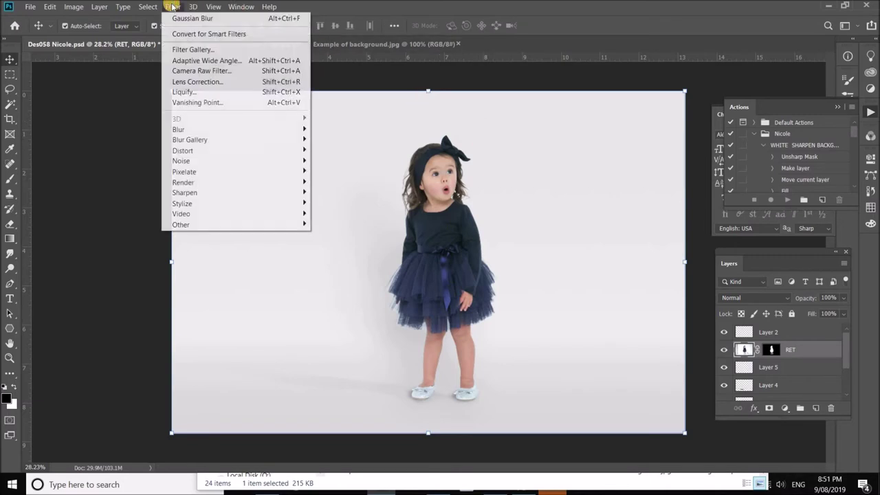
mouse_move(207, 182)
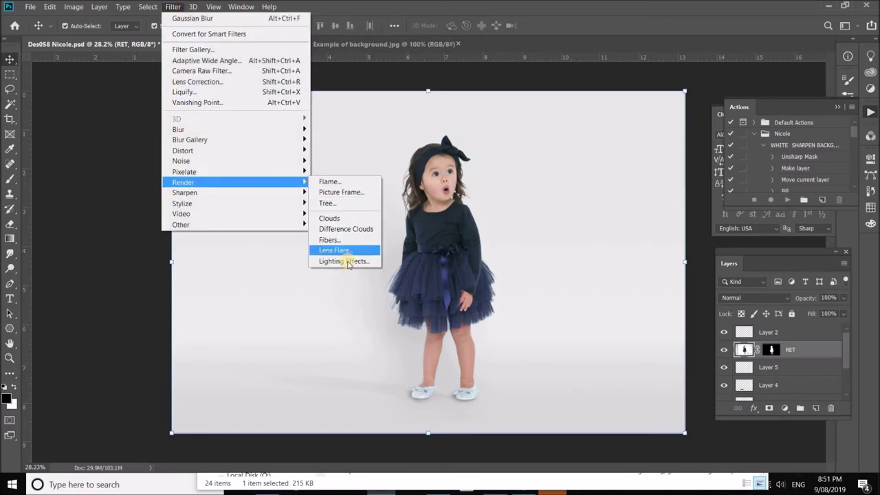
click(348, 261)
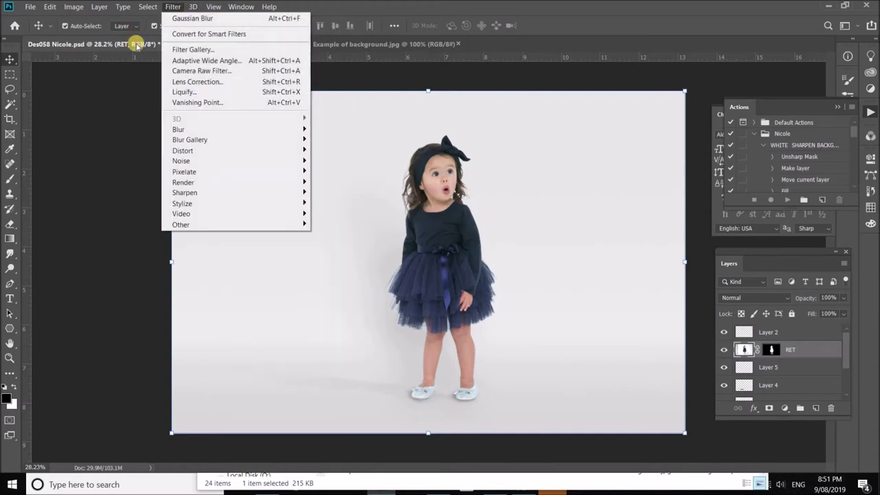
click(137, 46)
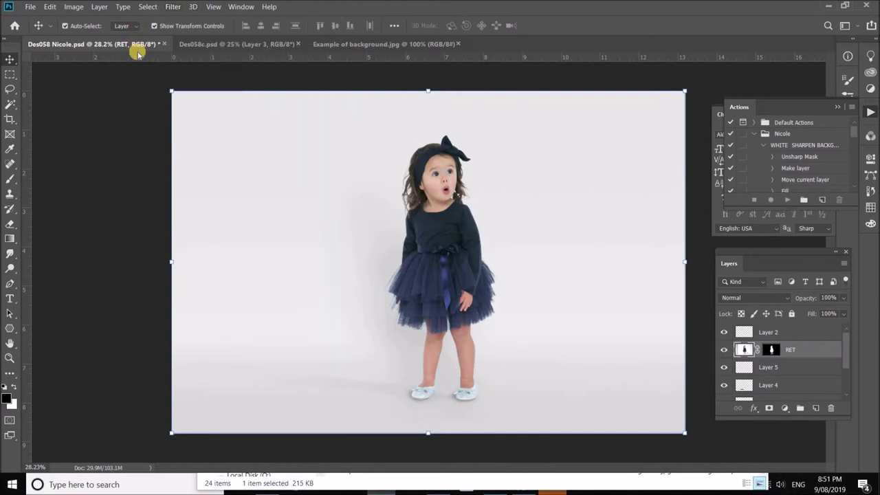
Dodge the highlights along the side of the girl facing away from her shadow, using a 1102 px soft brush at 3% exposure
click(10, 269)
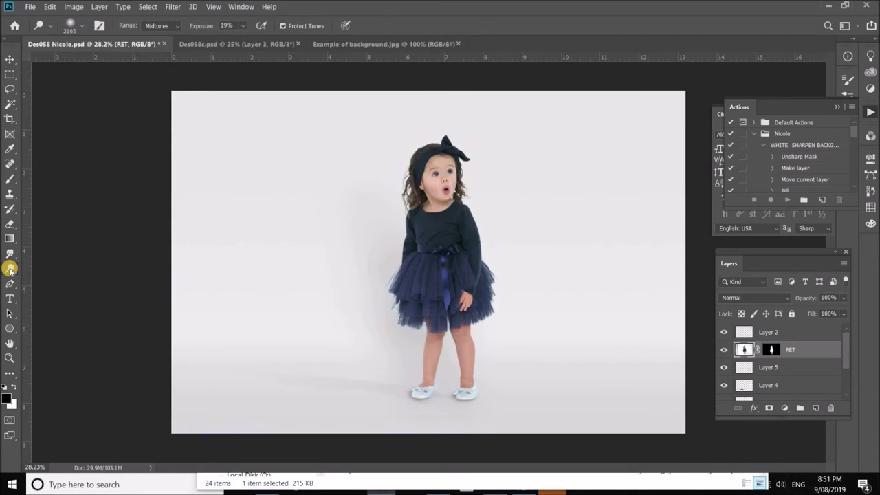
click(166, 26)
click(163, 54)
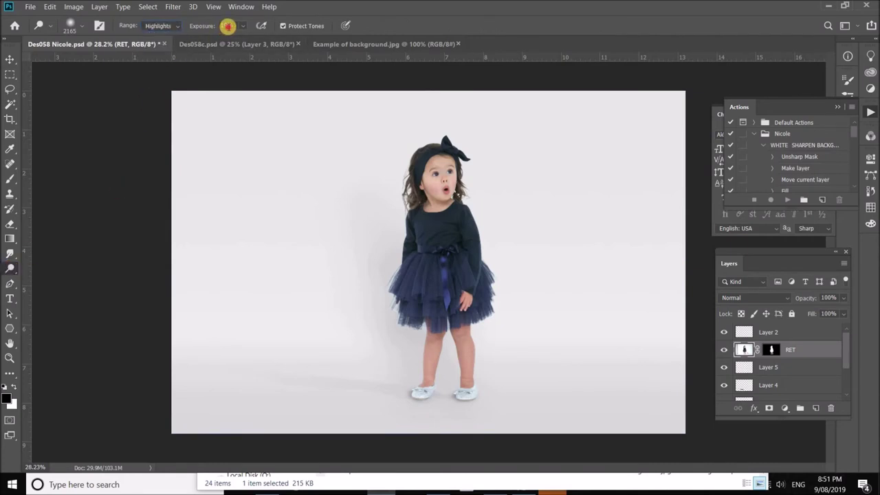
drag(201, 25, 196, 26)
click(82, 27)
drag(108, 65, 134, 62)
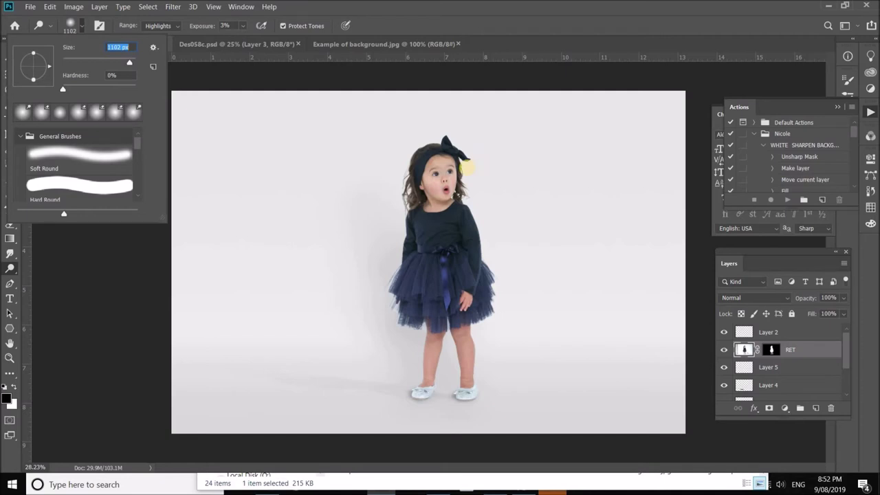
click(475, 126)
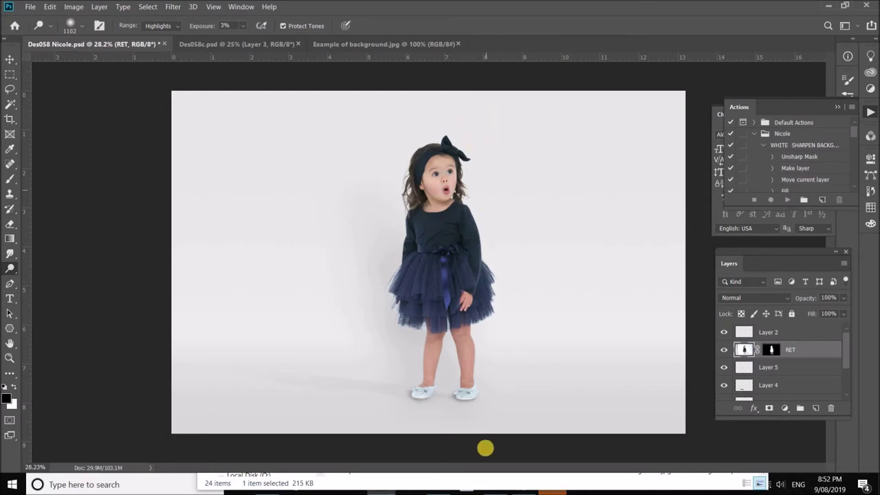
mouse_move(477, 115)
mouse_down()
mouse_move(503, 298)
mouse_move(507, 438)
mouse_up()
mouse_move(459, 130)
mouse_down()
mouse_move(460, 189)
mouse_move(502, 320)
mouse_up()
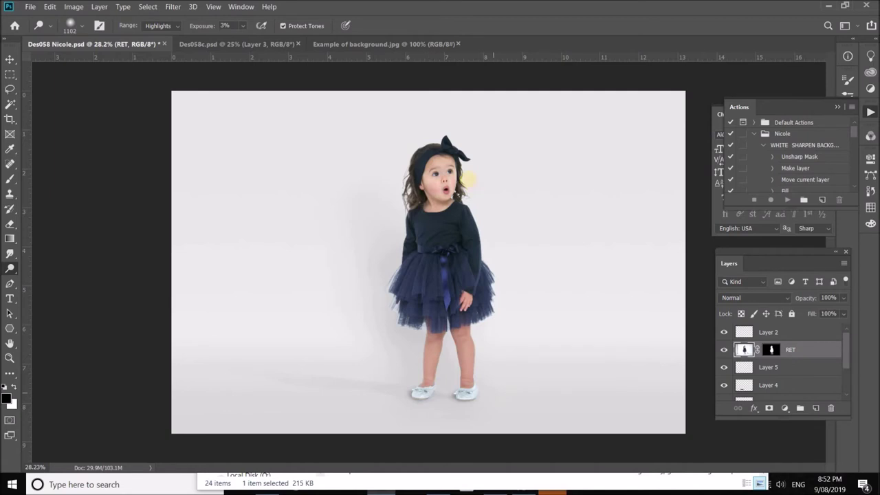
drag(456, 169, 485, 255)
Apply Reduce Noise to the RET layer with Strength 6, Preserve Details 60%, Reduce Color Noise 45% and Sharpen Details 25%
scroll(666, 222, down, 3)
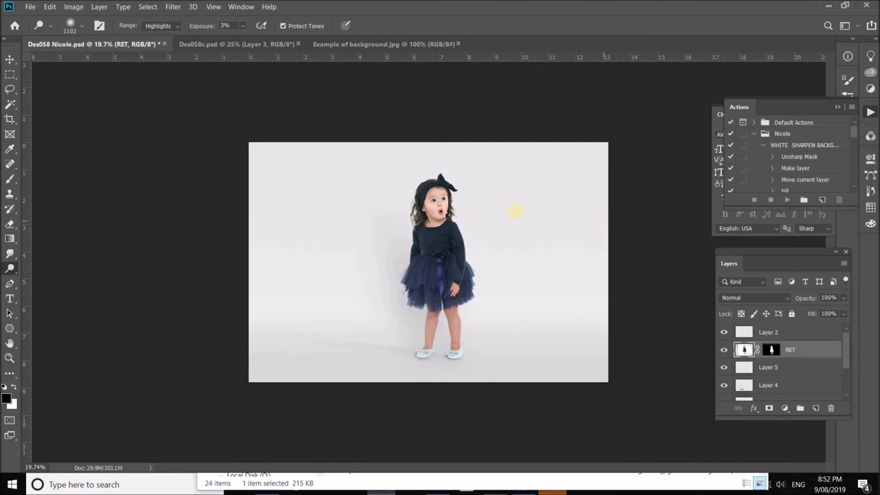
scroll(482, 195, up, 5)
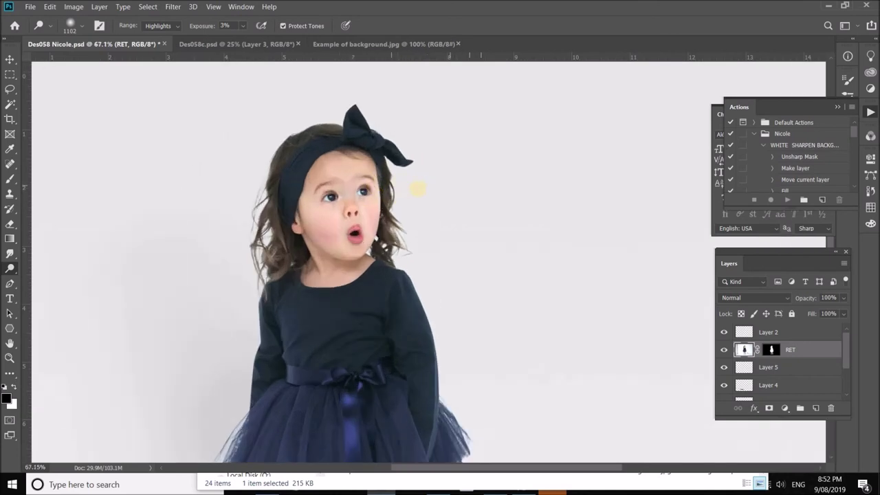
scroll(418, 187, up, 3)
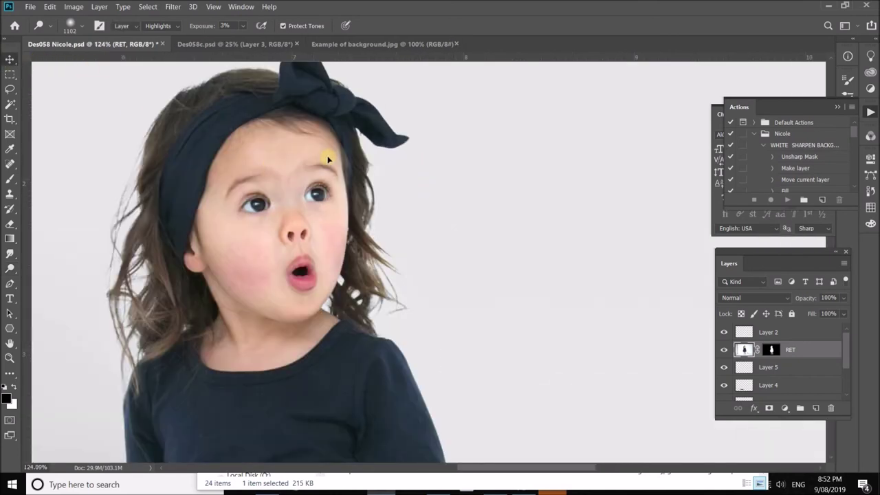
key(v)
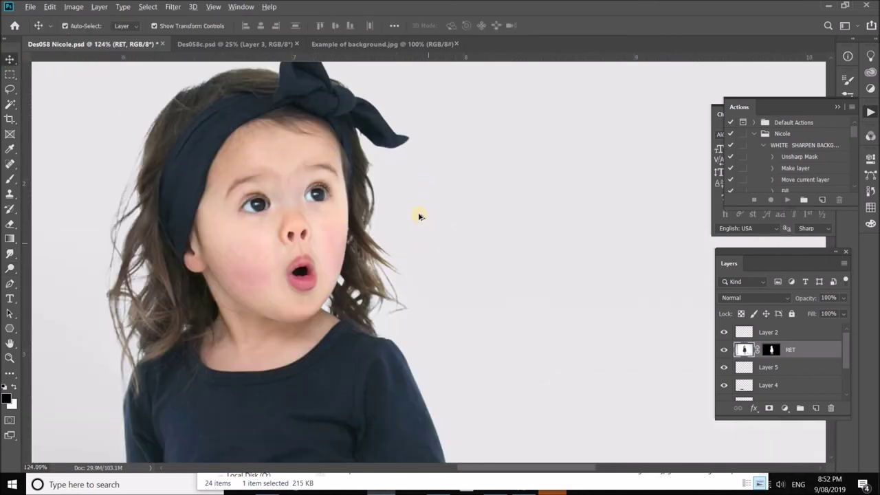
scroll(420, 217, down, 6)
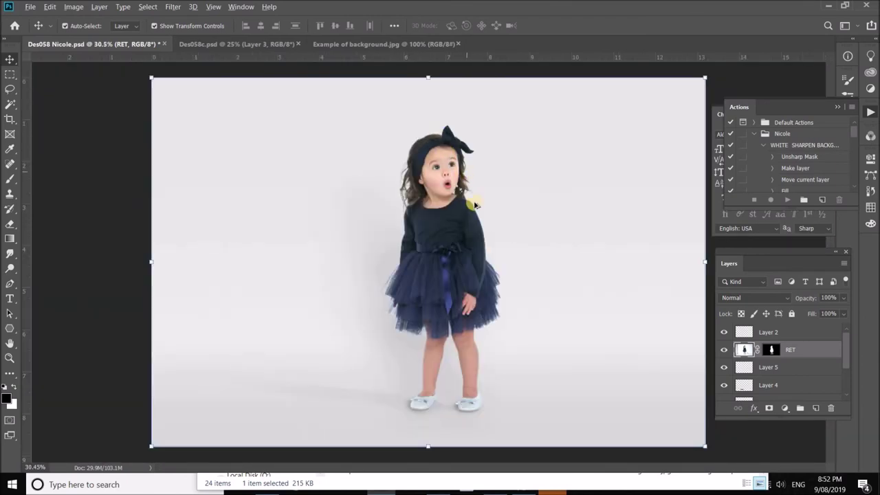
scroll(475, 204, up, 5)
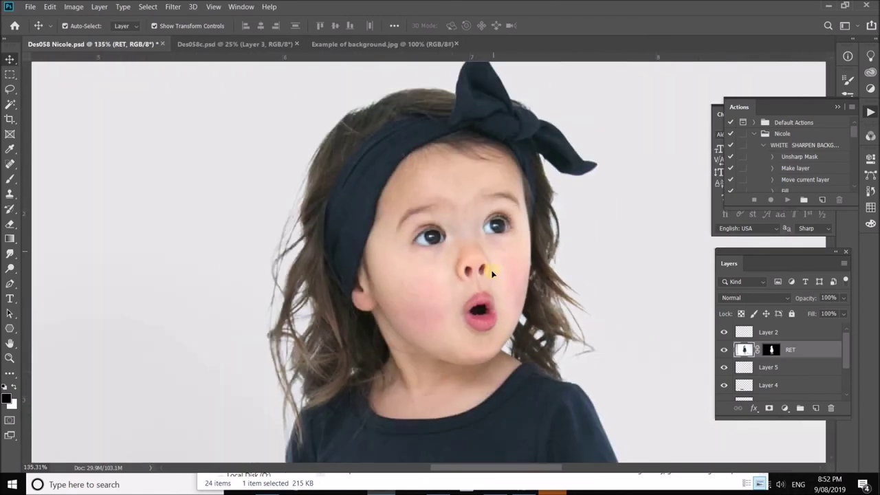
click(173, 7)
mouse_move(190, 161)
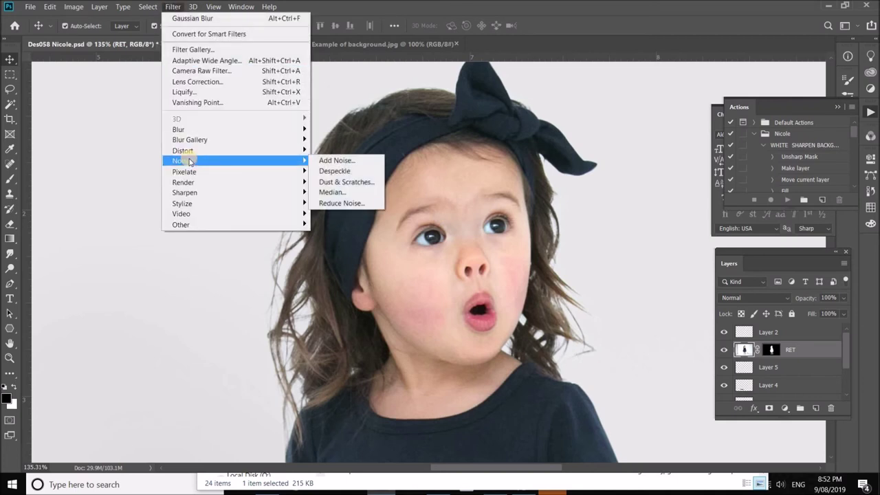
click(341, 203)
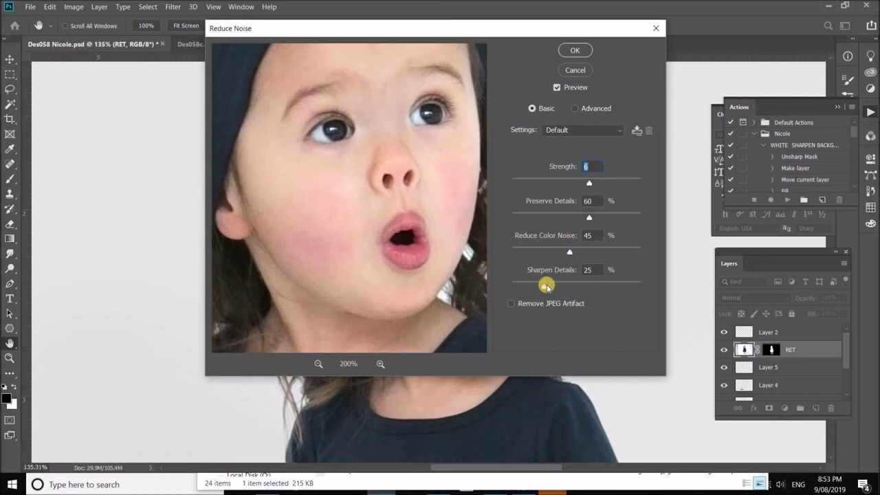
click(380, 180)
click(575, 50)
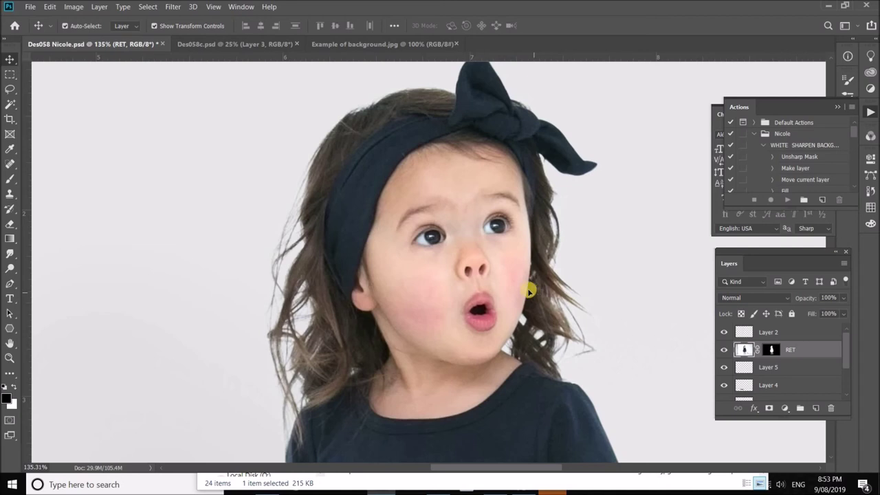
Compare the whole composite with the original photo Des058.psd and return to Des058 Nicole.psd
scroll(729, 356, down, 1)
scroll(571, 316, down, 1)
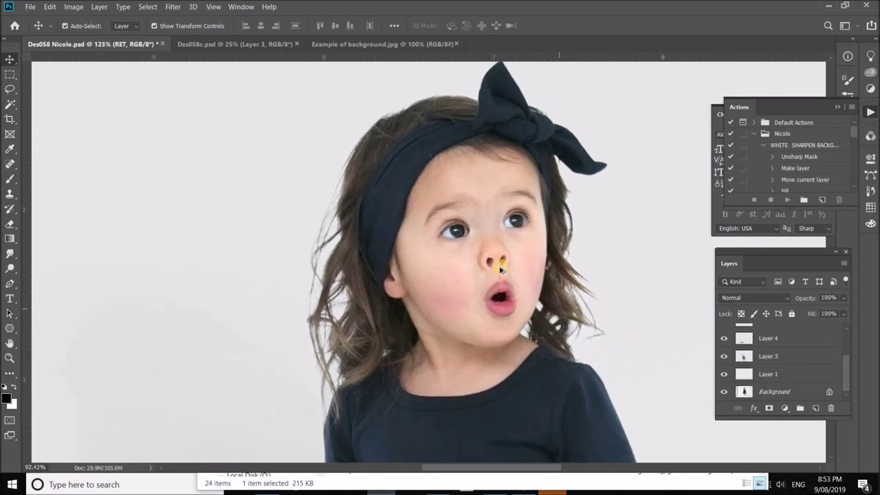
scroll(498, 265, down, 5)
key(ctrl+0)
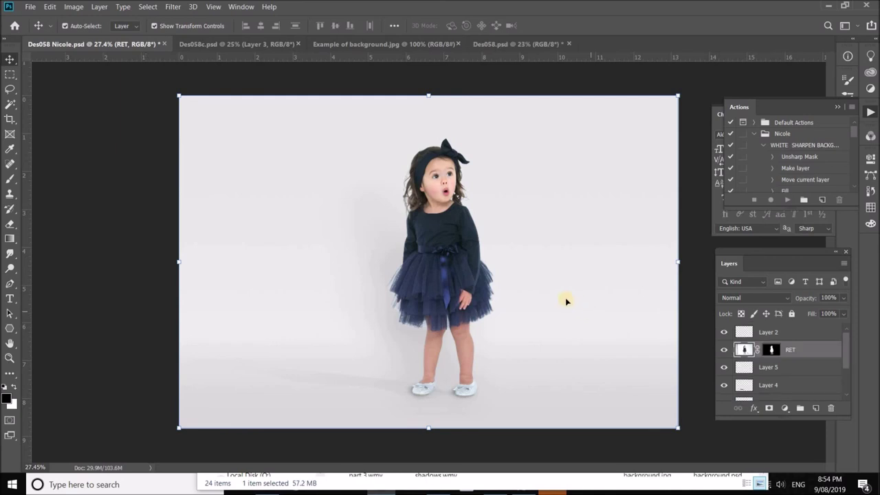
click(548, 44)
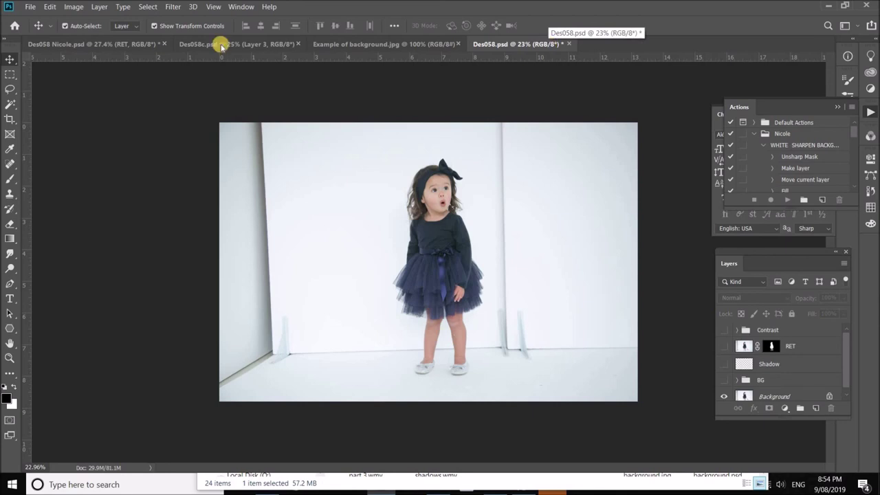
click(118, 45)
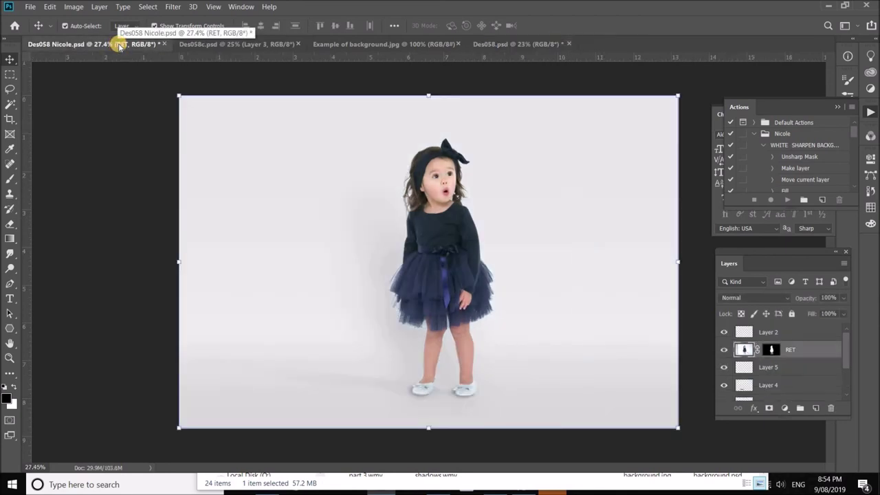